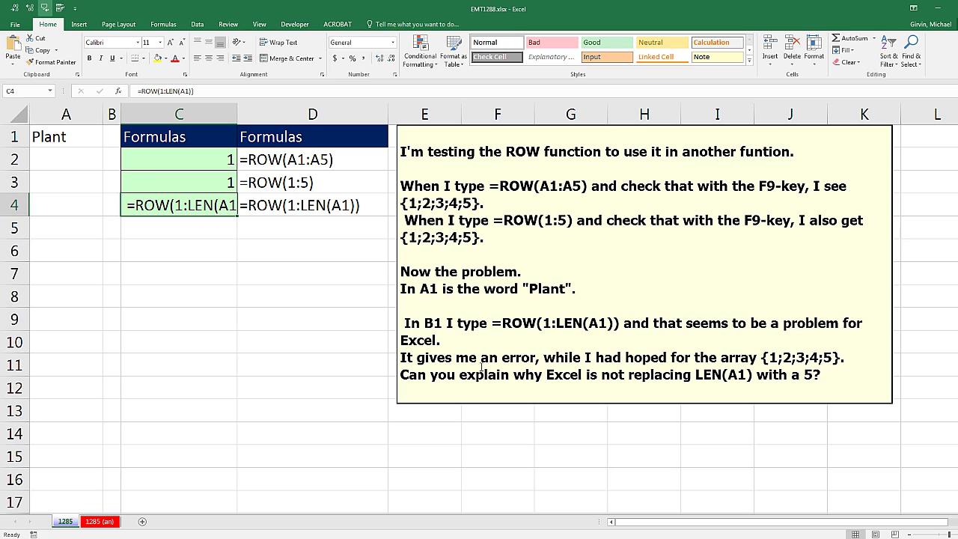
Step: Evaluate the ROW(A1:A5) formula in cell C2 in place to inspect its array, undo the evaluation and leave cell editing
double_click(159, 163)
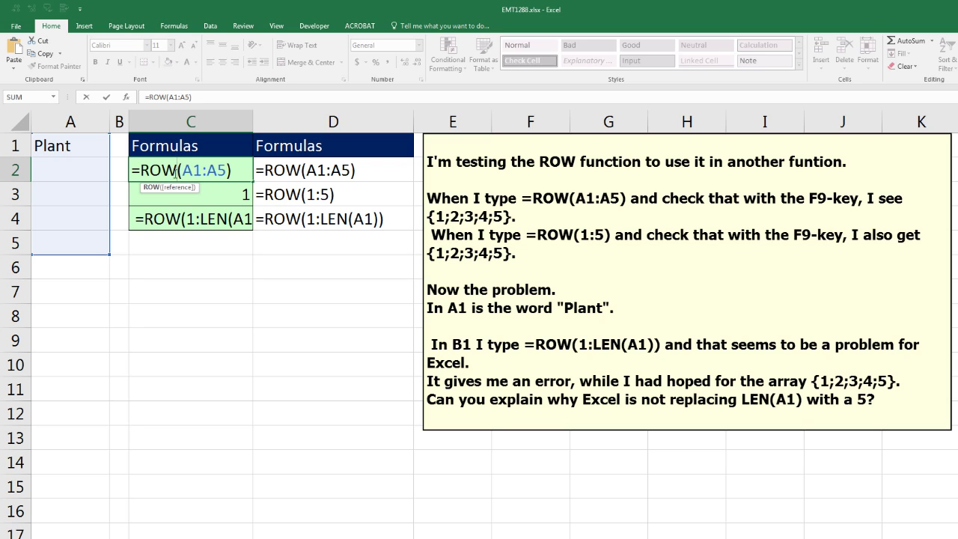
double_click(186, 171)
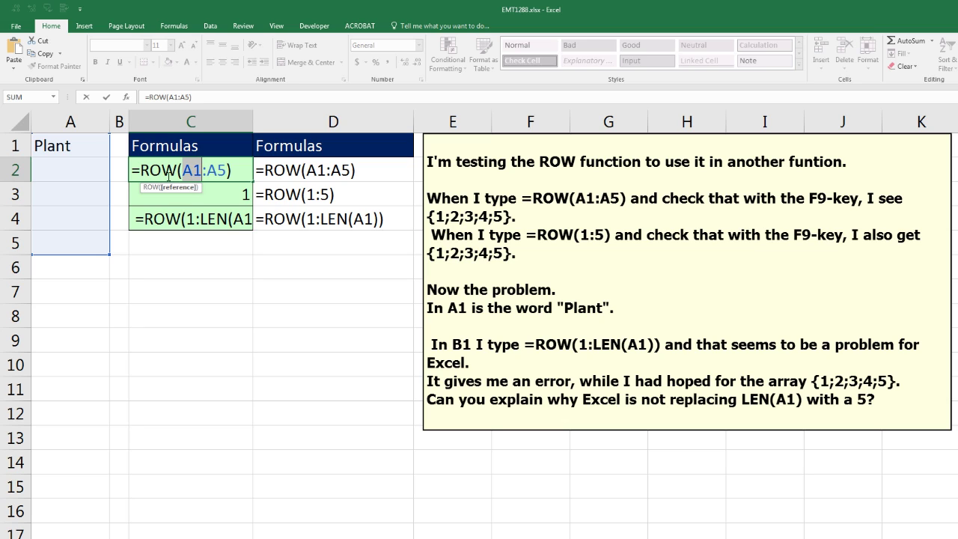
left_click(219, 171)
left_click_drag(241, 169, 86, 154)
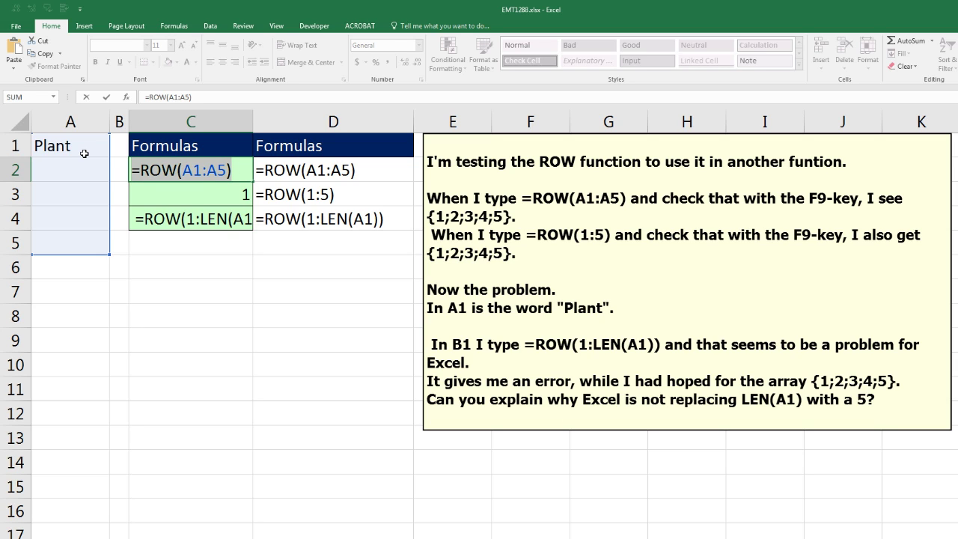
key("F9")
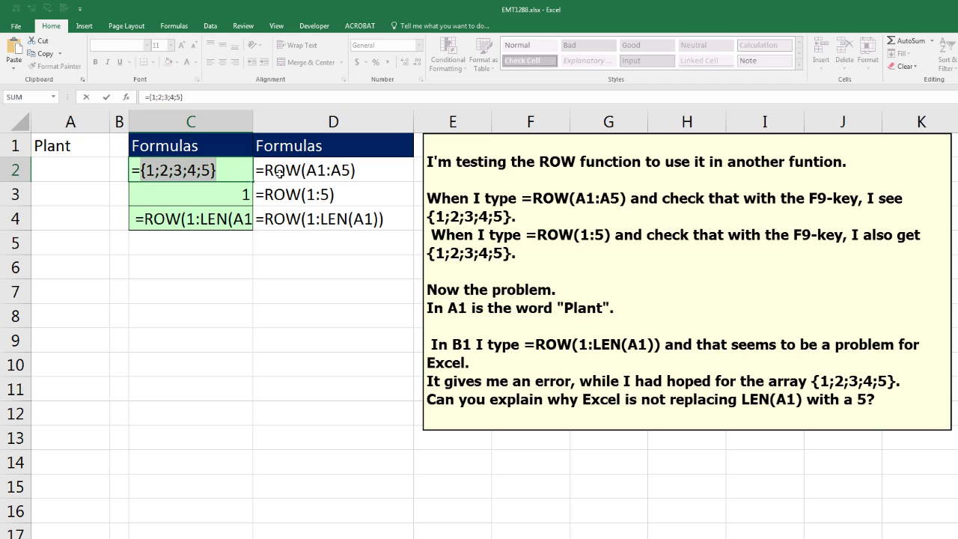
key("ctrl+z")
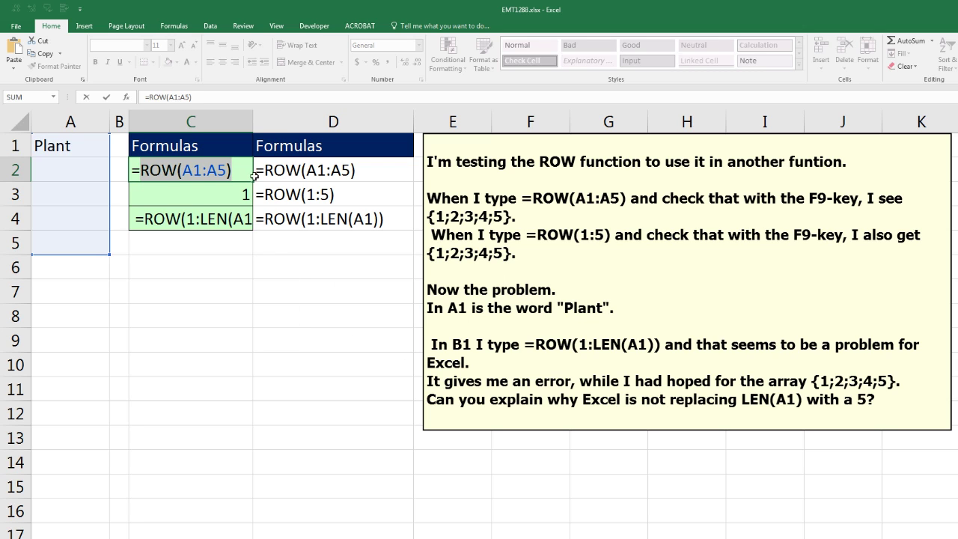
key("Escape")
double_click(183, 173)
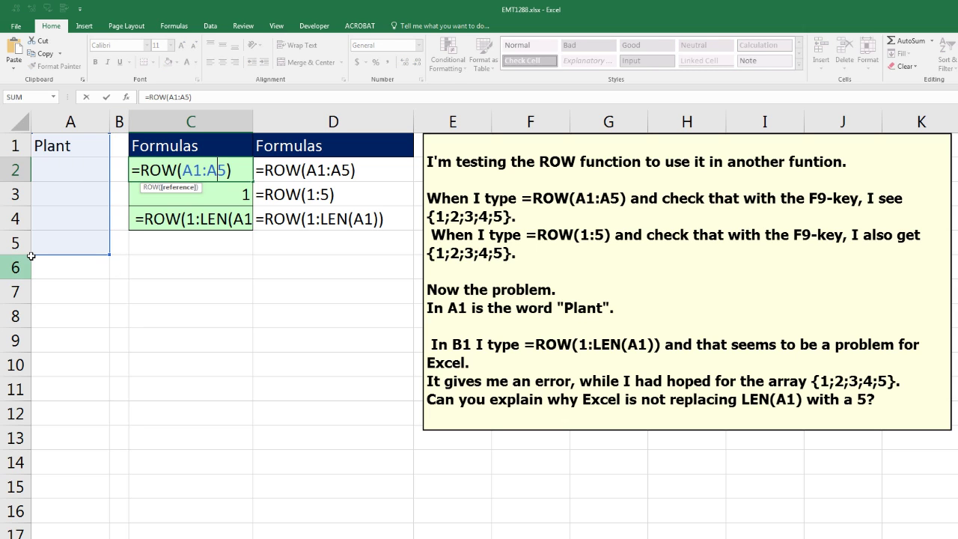
key("Escape")
Step: Evaluate the ROW(1:5) formula in cell C3 in place to inspect its array, and cancel the edit
double_click(207, 196)
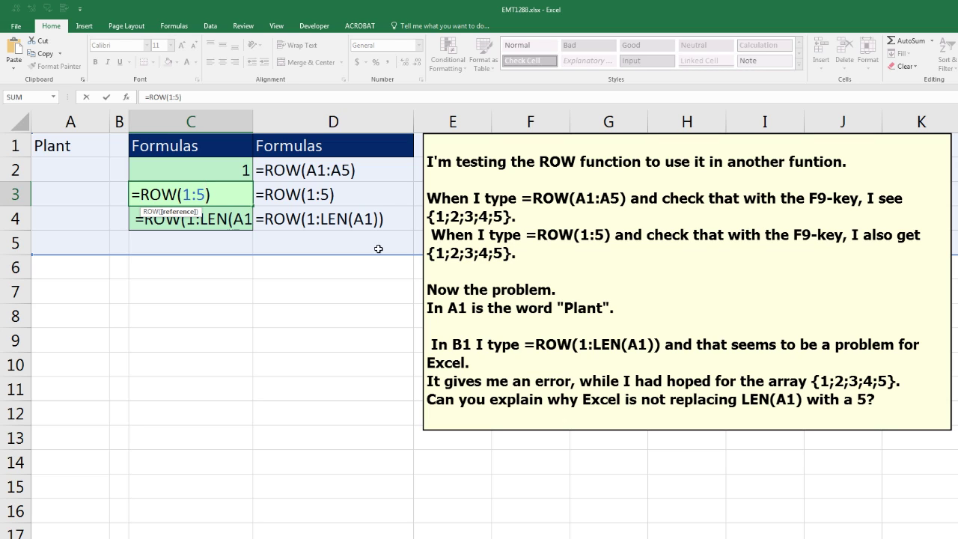
left_click_drag(231, 194, 75, 184)
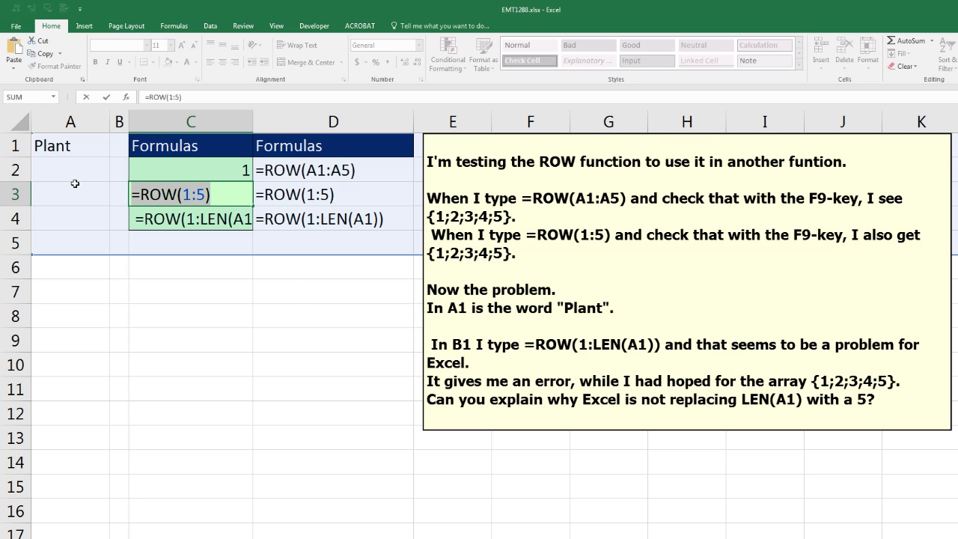
key("F9")
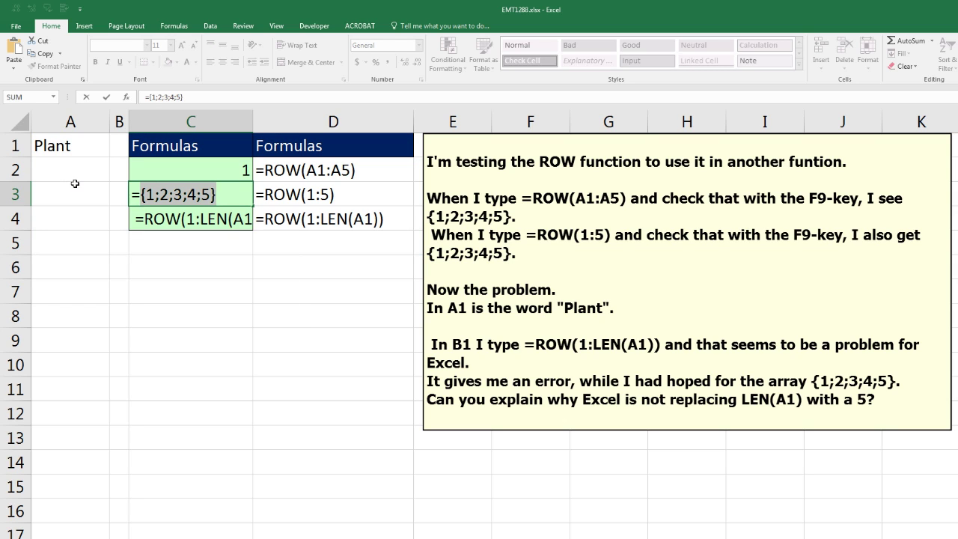
key("Escape")
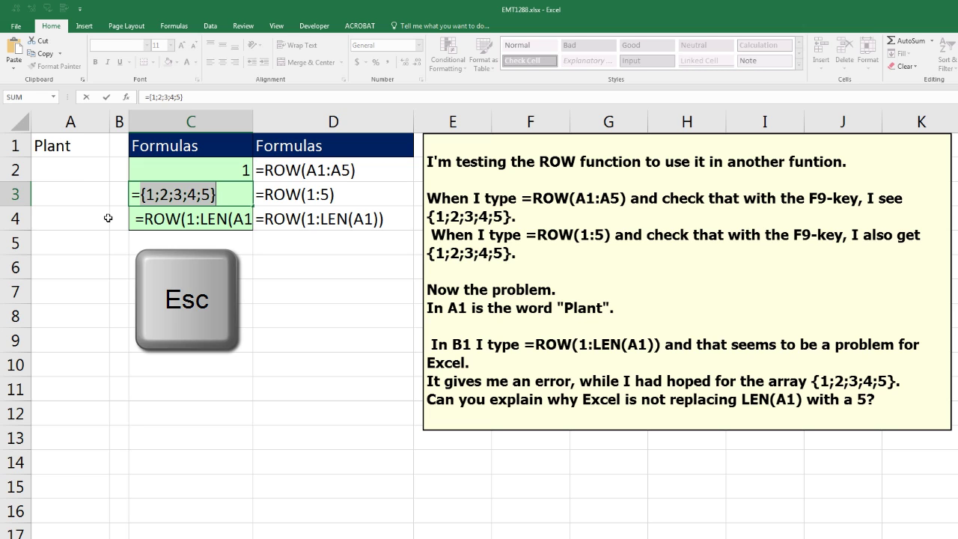
Step: Evaluate only the LEN(A1) part of the formula in cell C4, and undo the evaluation
double_click(168, 232)
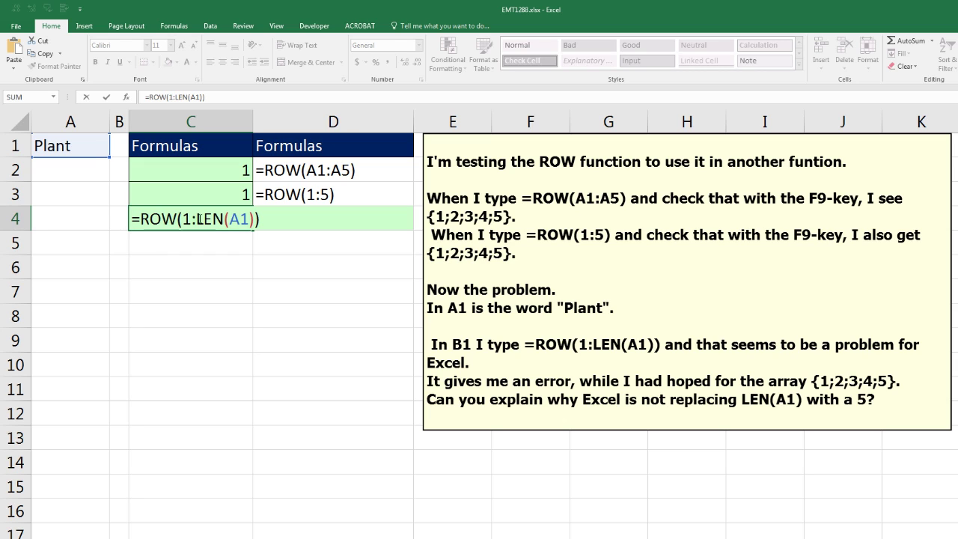
left_click_drag(196, 219, 255, 217)
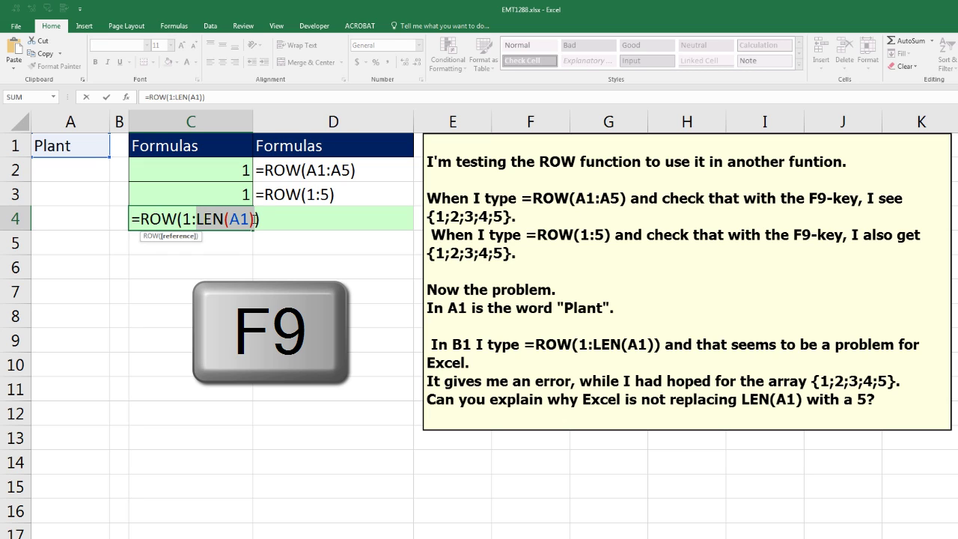
key("F9")
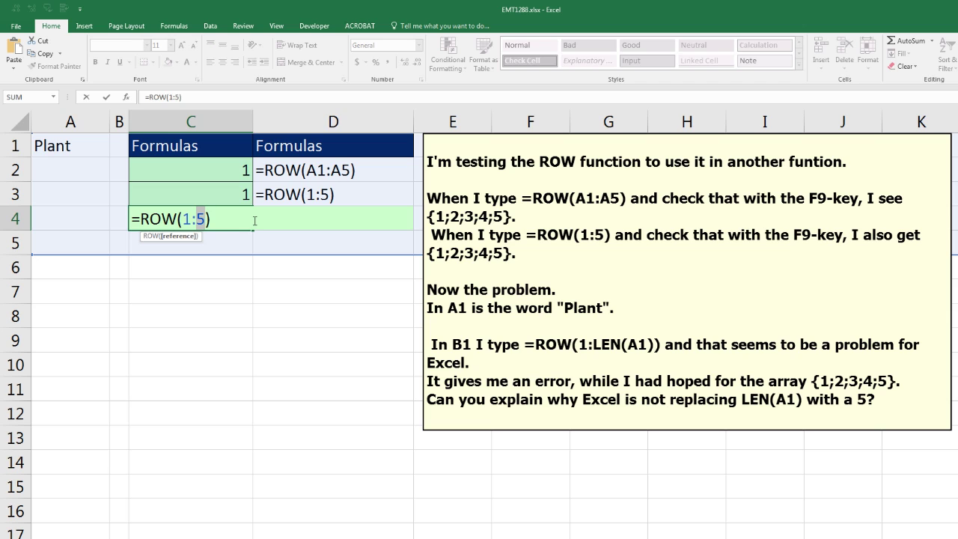
key("ctrl+z")
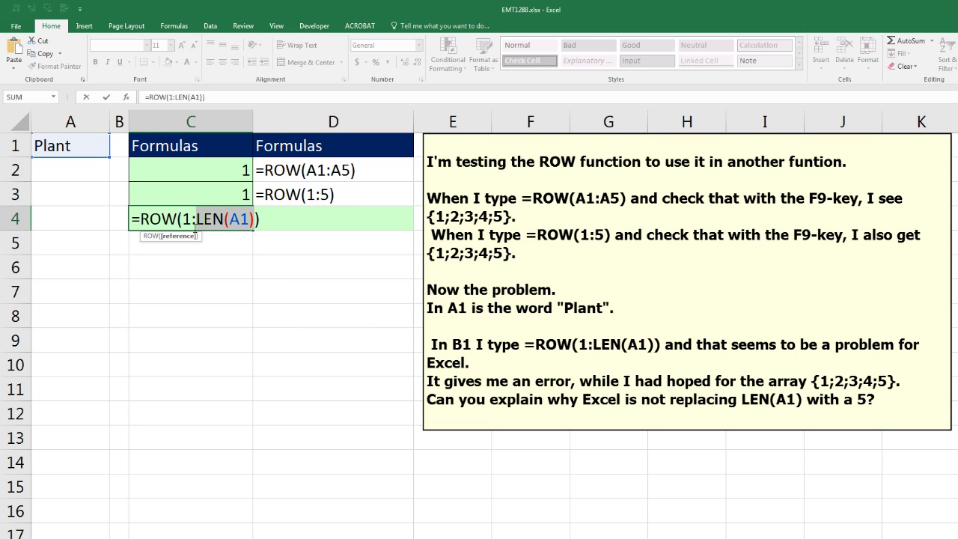
Step: Try to evaluate the 1:LEN(A1) reference inside the ROW function in cell C4, and dismiss the alert
left_click_drag(184, 219, 255, 219)
key("F9")
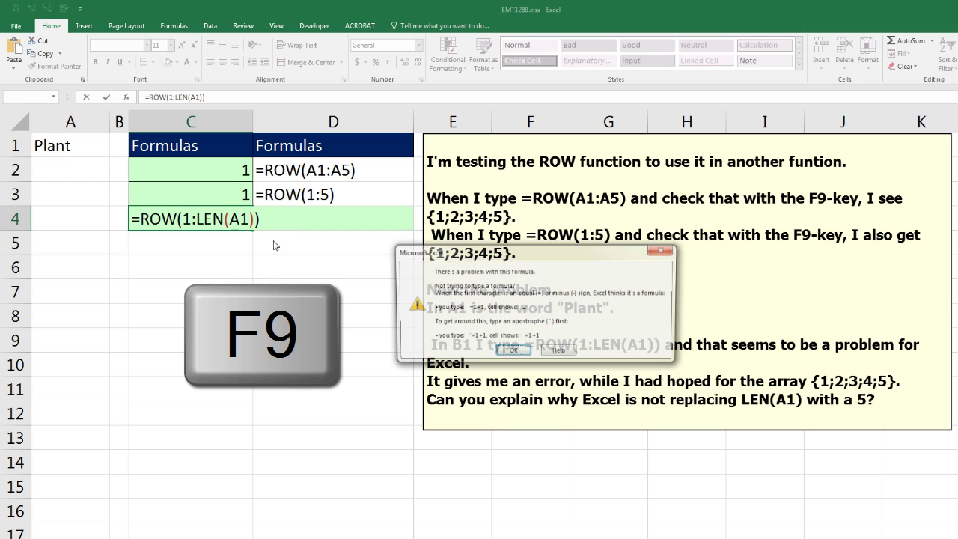
left_click_drag(486, 253, 201, 259)
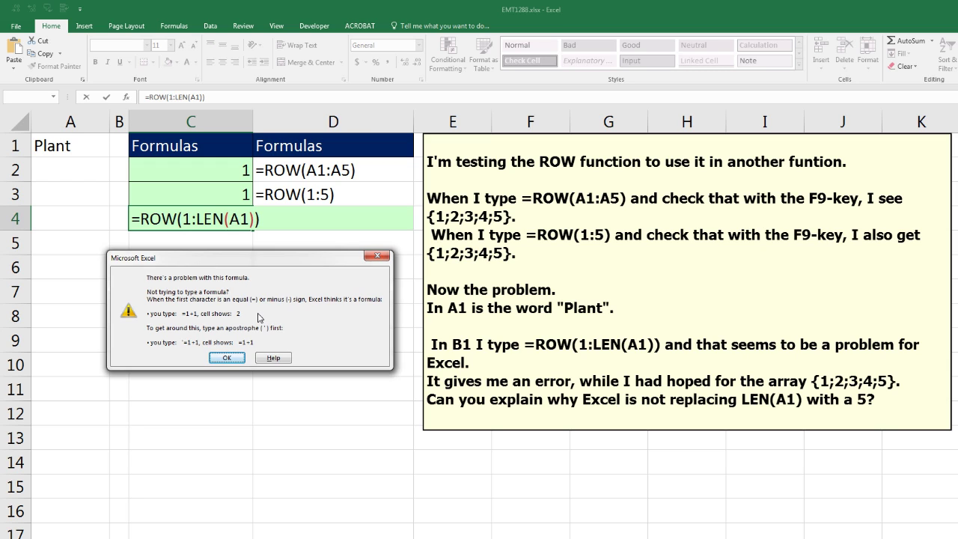
key("Return")
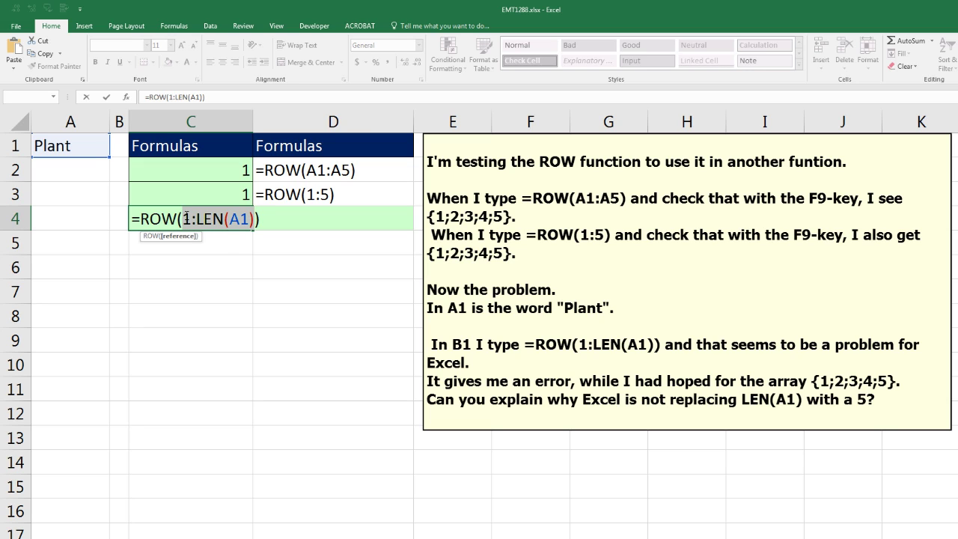
Step: Change the ROW argument in cell C4 to the joined text reference "1:"&LEN(A1)
left_click(190, 218)
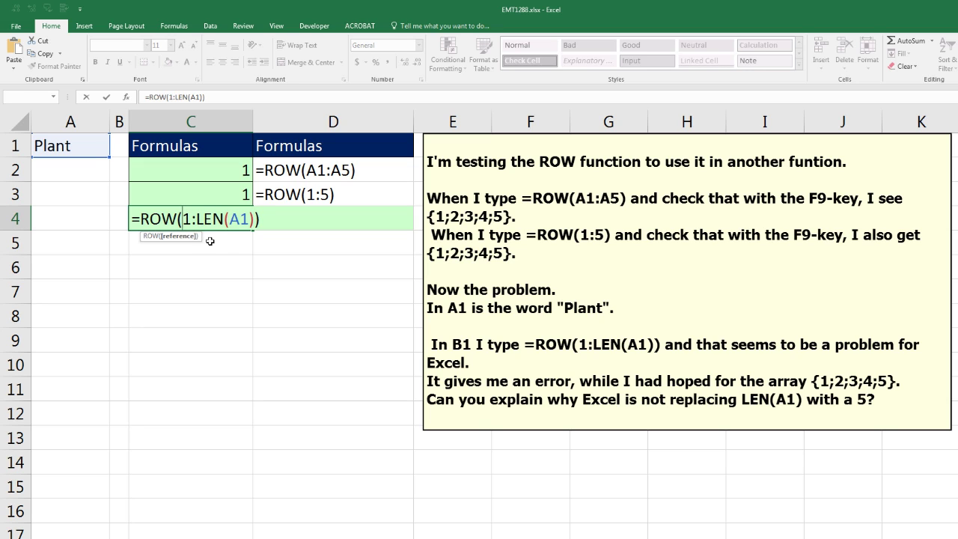
type("\"")
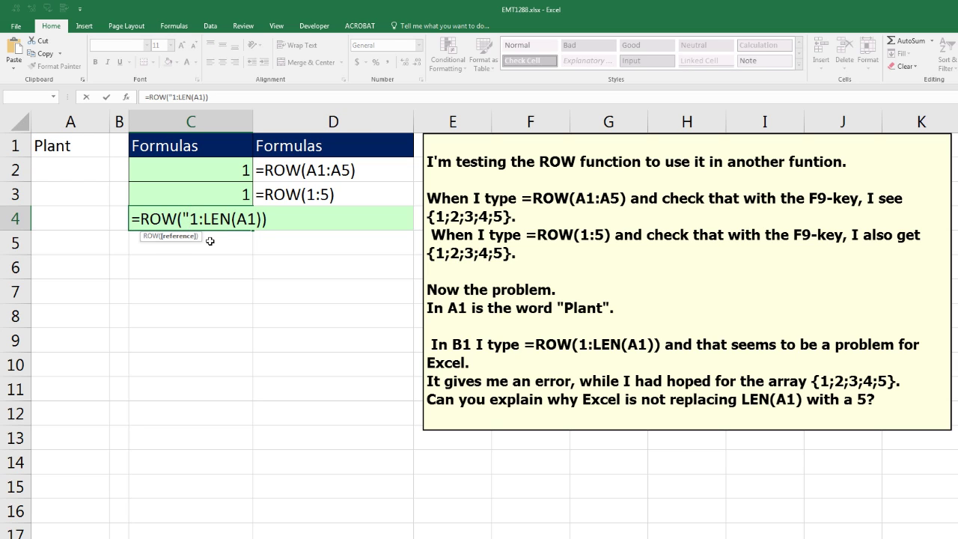
left_click(202, 219)
type("\"")
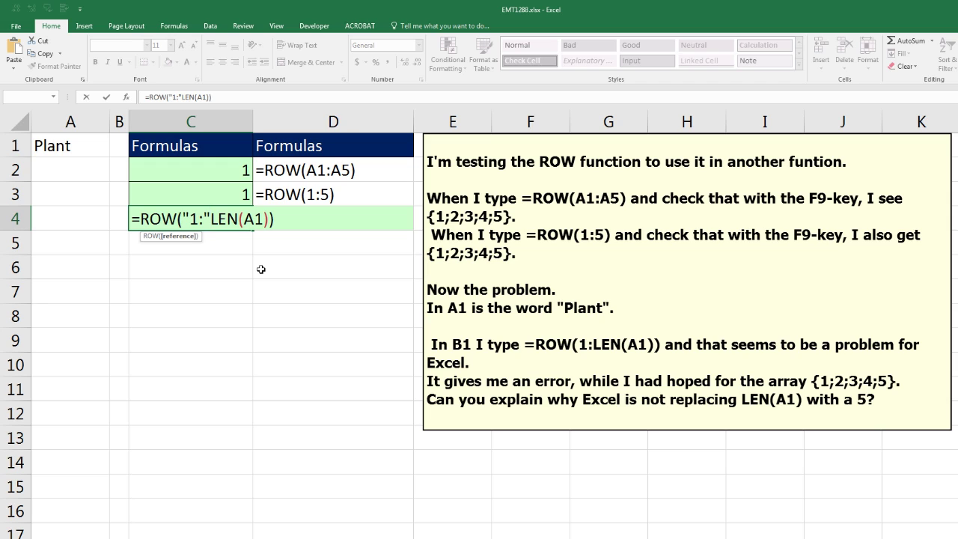
type("&")
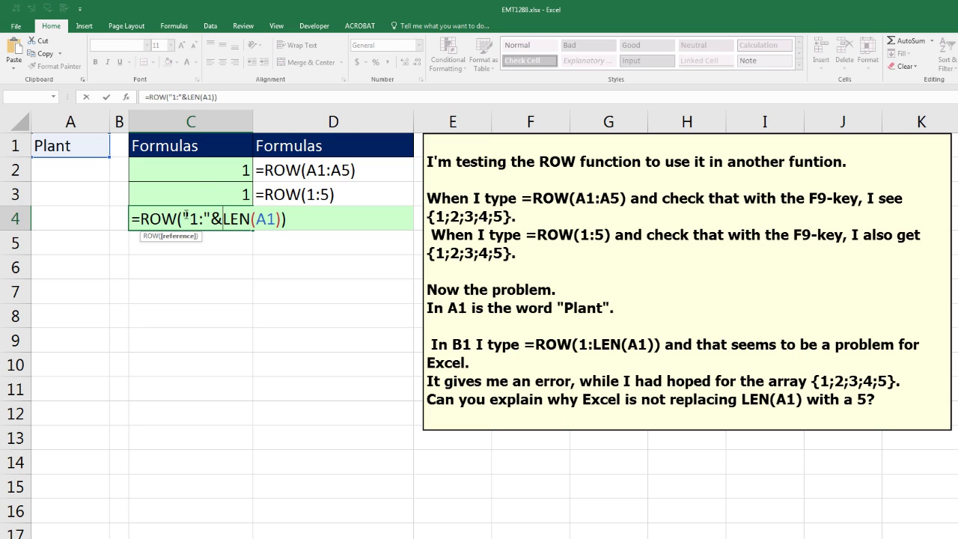
Step: Evaluate the "1:"&LEN(A1) argument in cell C4 to inspect the resulting text, and undo the evaluation
left_click_drag(182, 218, 281, 219)
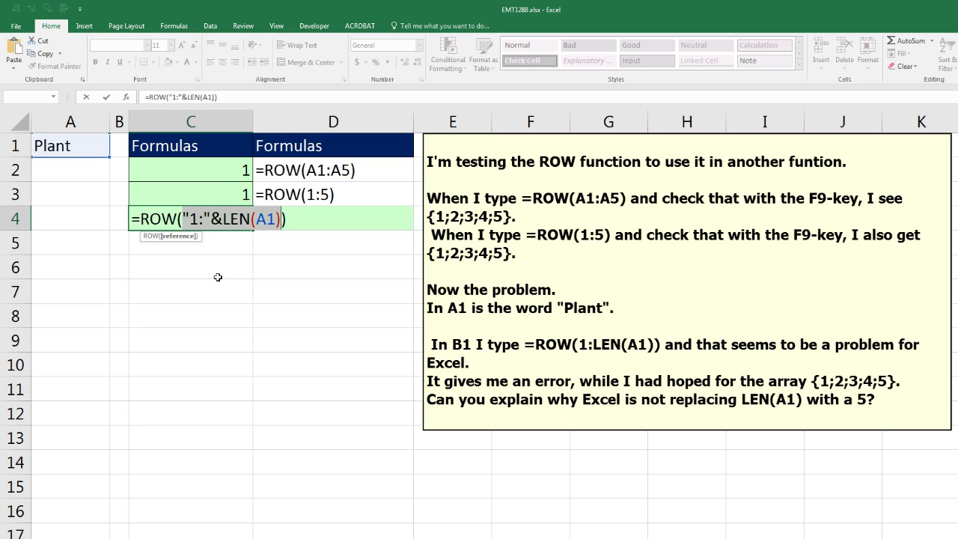
key("F9")
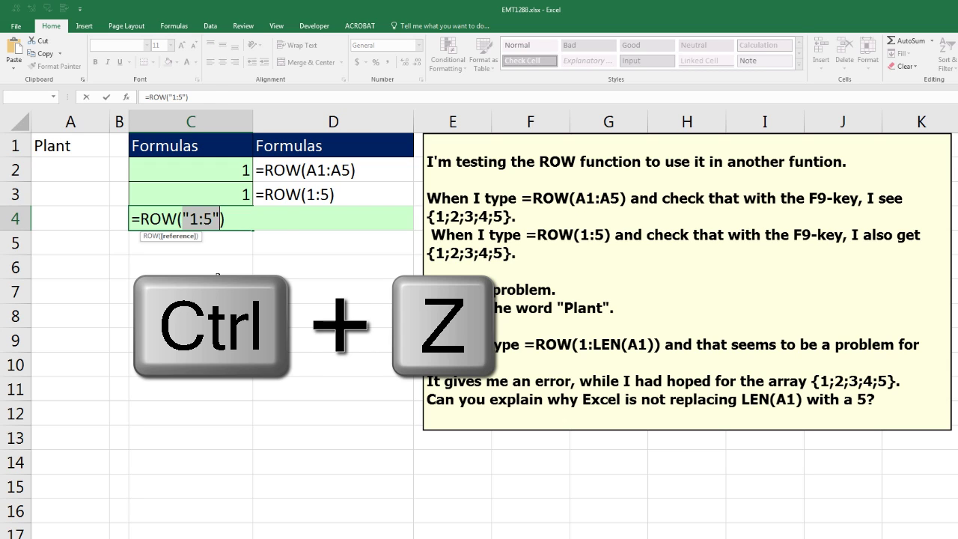
key("ctrl+z")
Step: Try to enter the formula =ROW("1:"&LEN(A1)) in cell C4, and dismiss the alert
key("End")
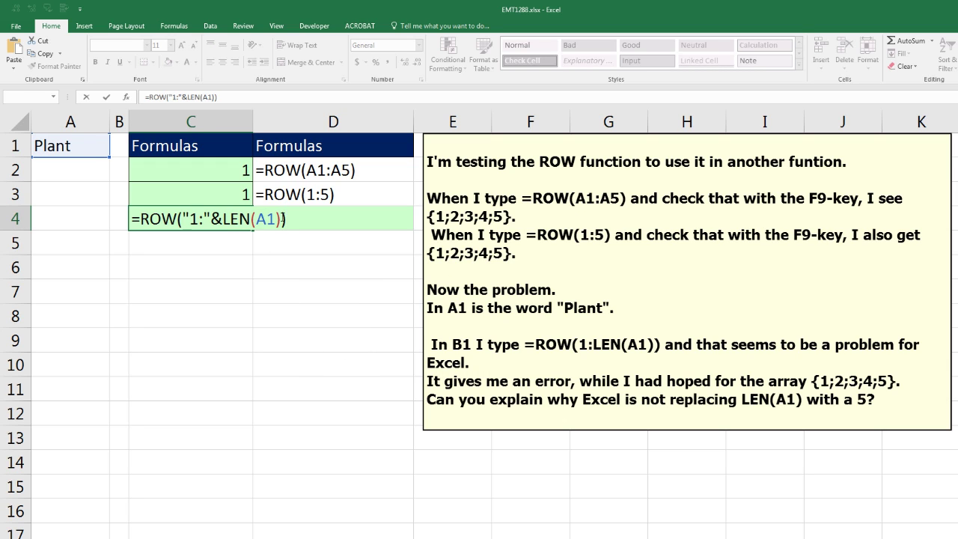
key("Return")
left_click_drag(468, 253, 167, 268)
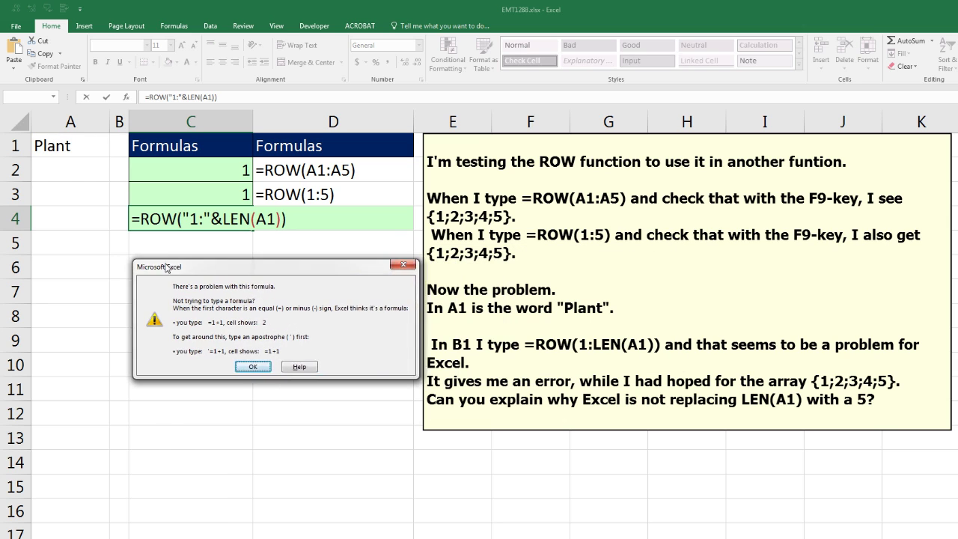
key("Return")
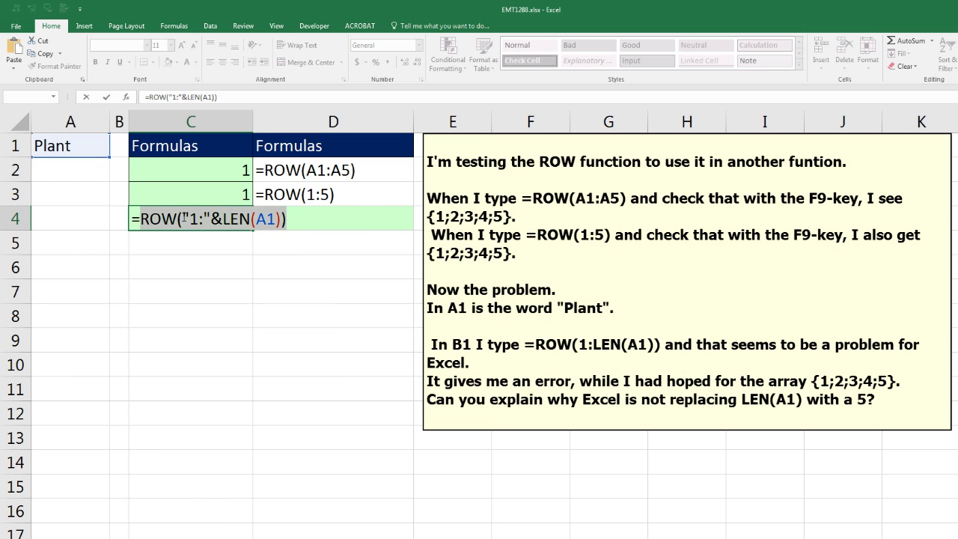
Step: Evaluate the text argument "1:"&LEN(A1) of ROW in cell C4 once more, and restore the expression
left_click_drag(184, 217, 281, 218)
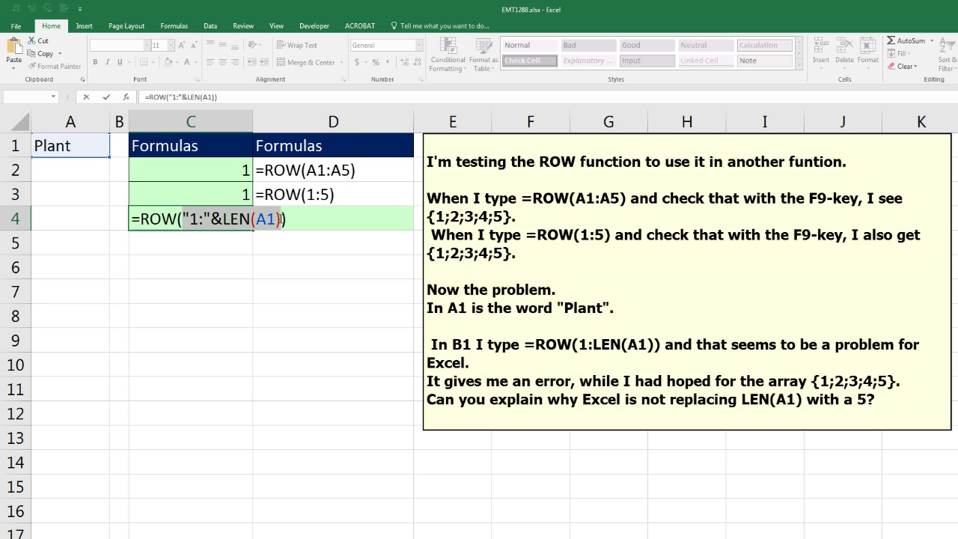
key("F9")
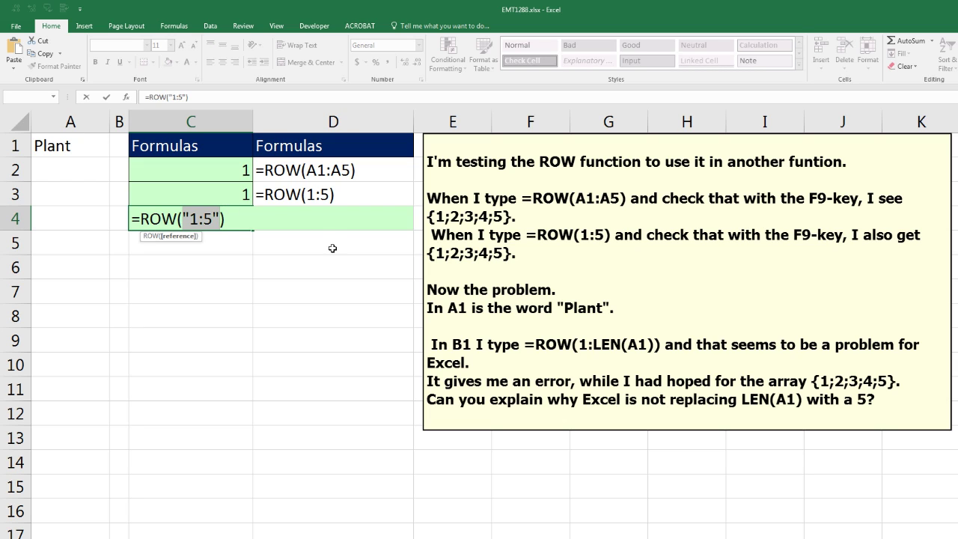
key("ctrl+z")
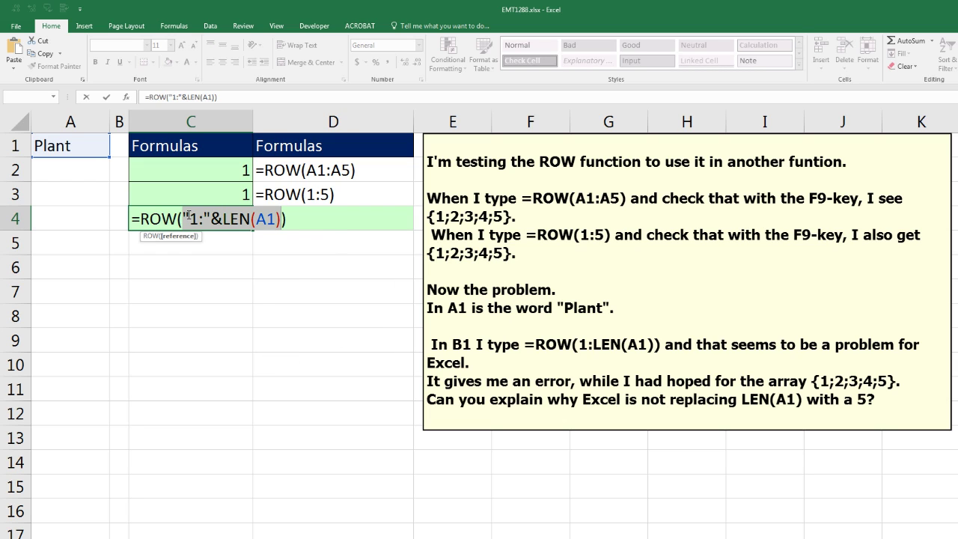
Step: Wrap the ROW argument in cell C4 in INDIRECT so the formula reads =ROW(INDIRECT("1:"&LEN(A1)))
key("Left")
type("ind")
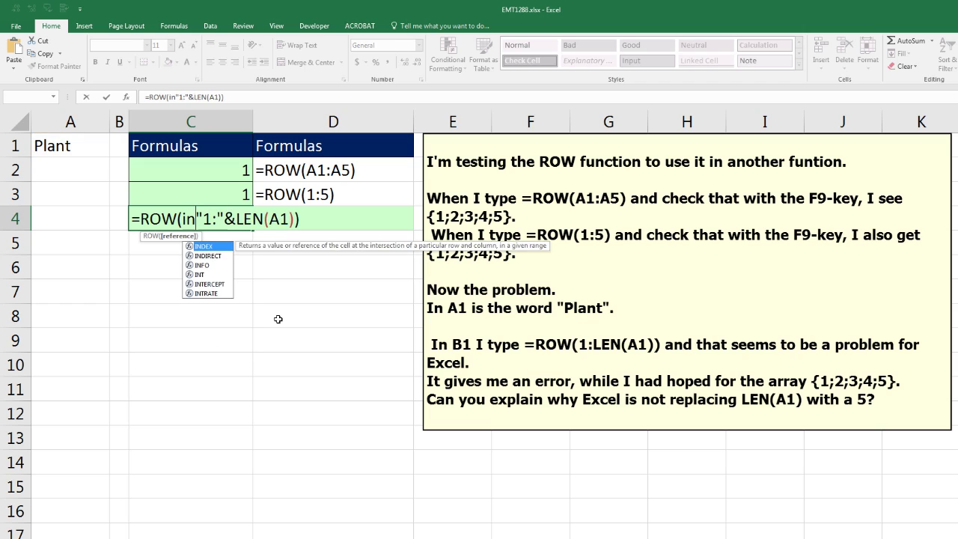
type("i")
key("Tab")
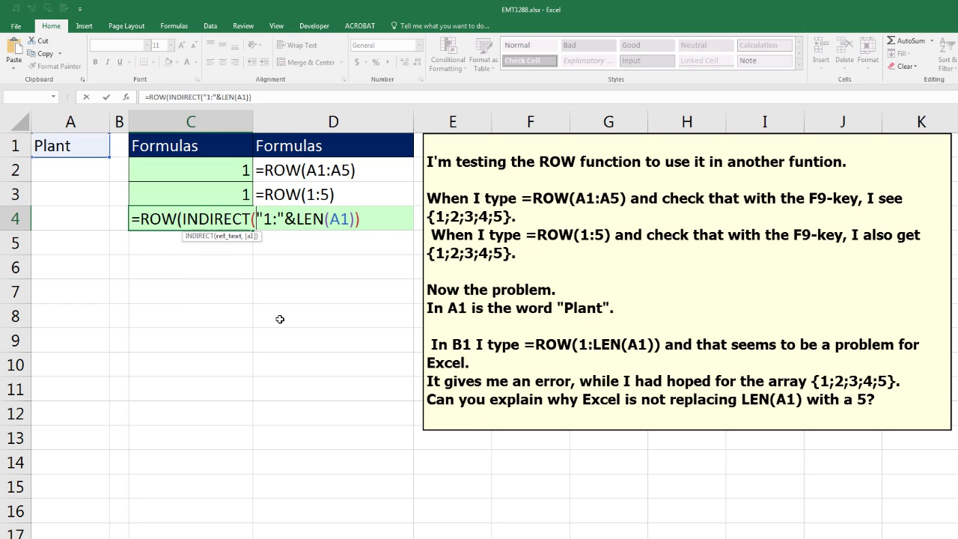
left_click(357, 219)
type(")")
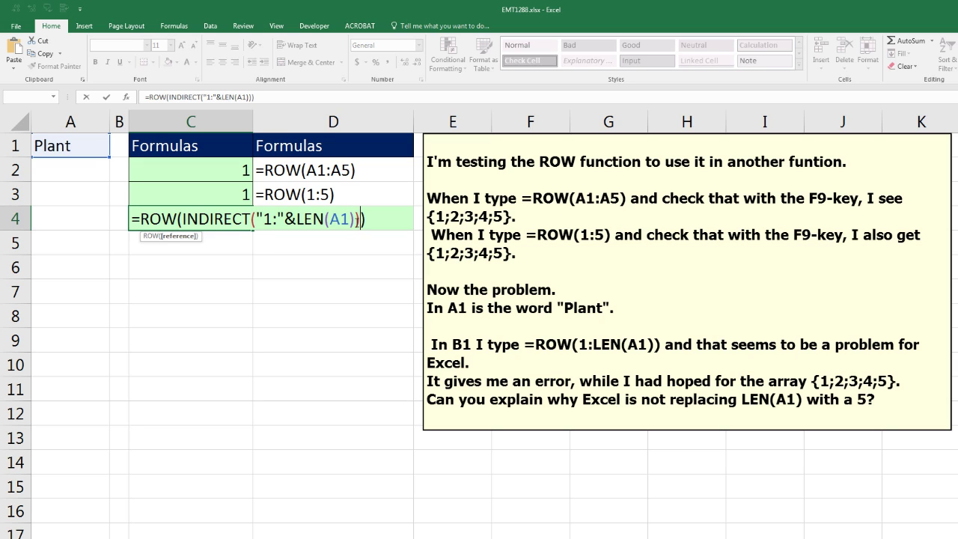
Step: Try to evaluate the INDIRECT("1:"&LEN(A1)) argument of ROW in cell C4, and dismiss the alert
left_click(182, 236)
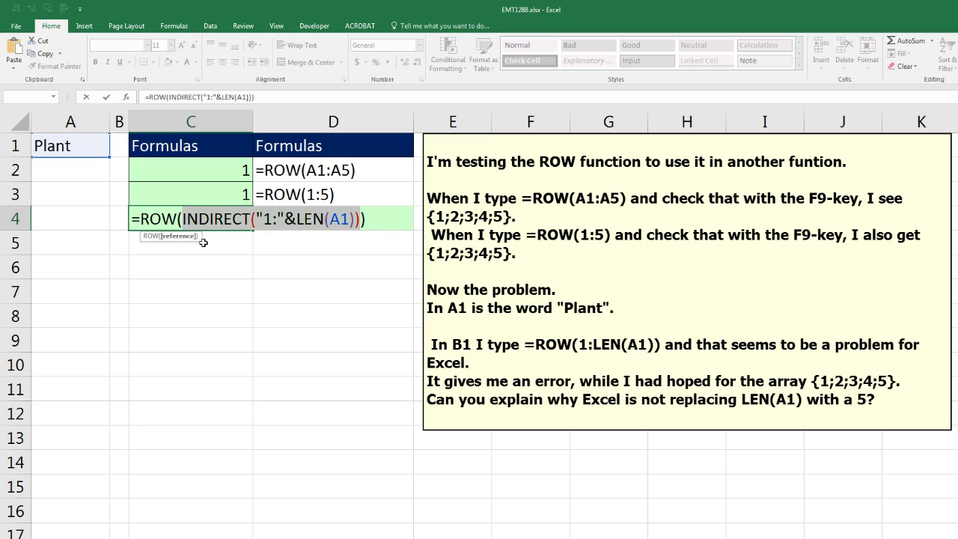
key("F9")
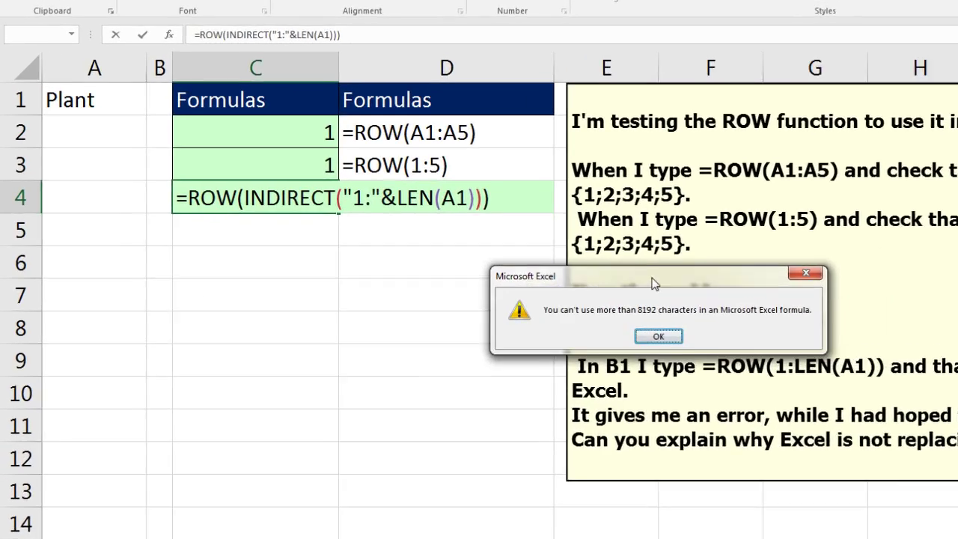
left_click_drag(568, 286, 321, 259)
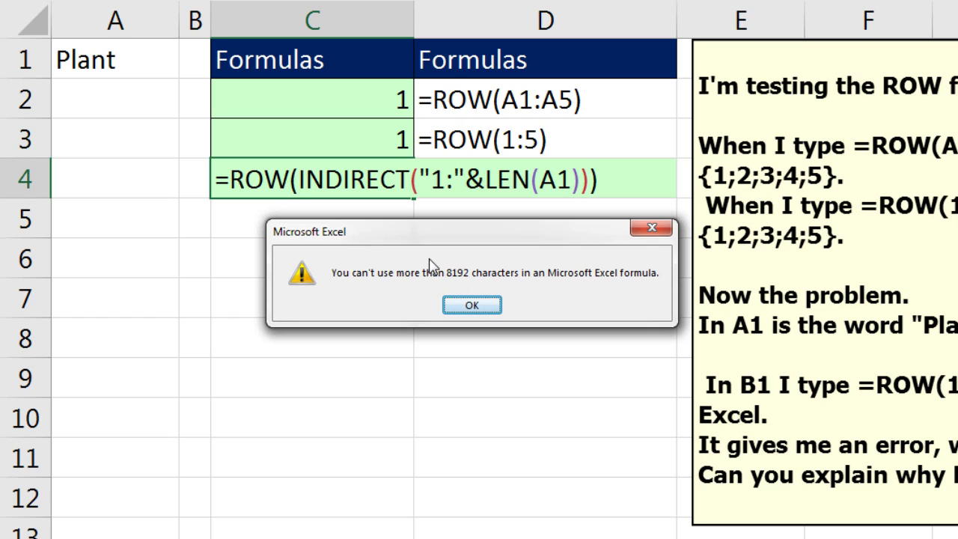
key("Return")
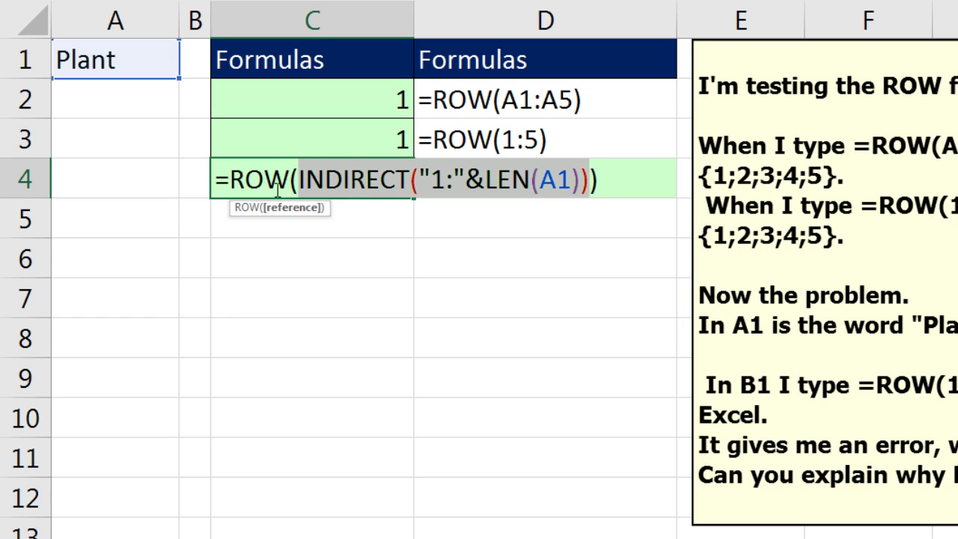
Step: Evaluate the whole ROW(INDIRECT("1:"&LEN(A1))) expression in cell C4, restore it, and enter the formula
left_click_drag(241, 187, 894, 261)
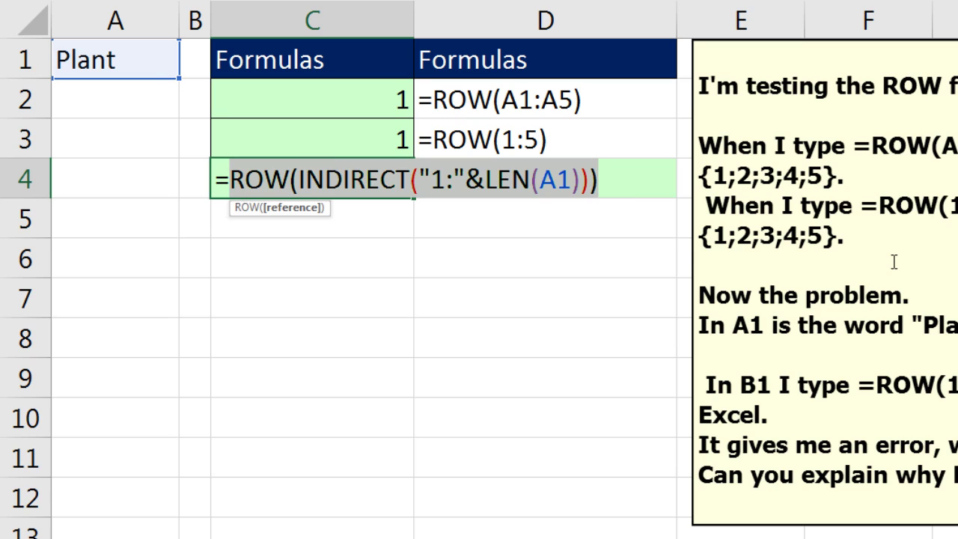
key("F9")
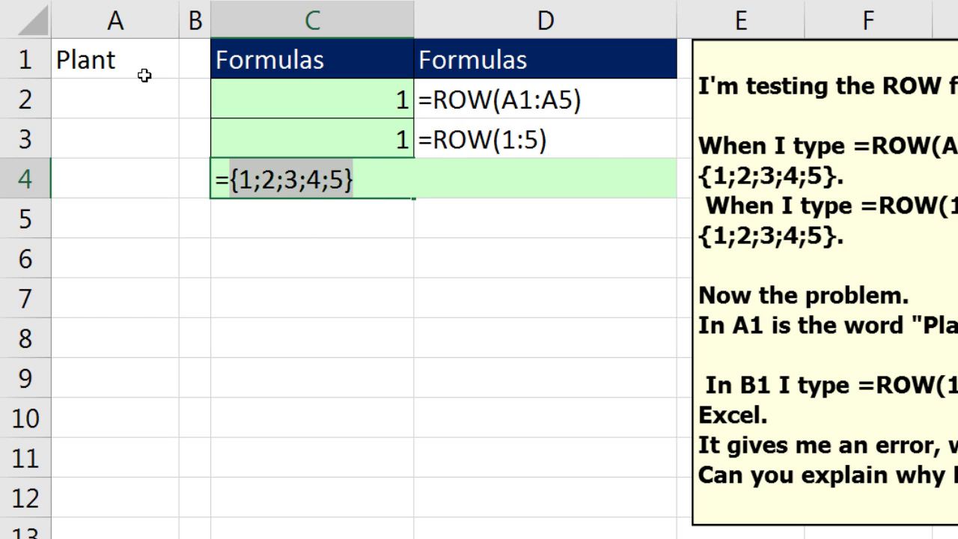
key("ctrl+z")
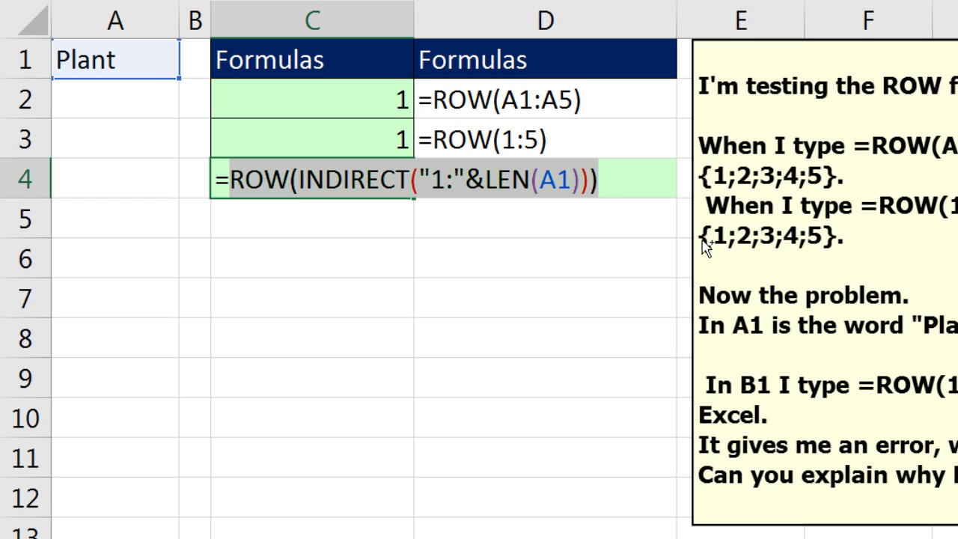
key("Return")
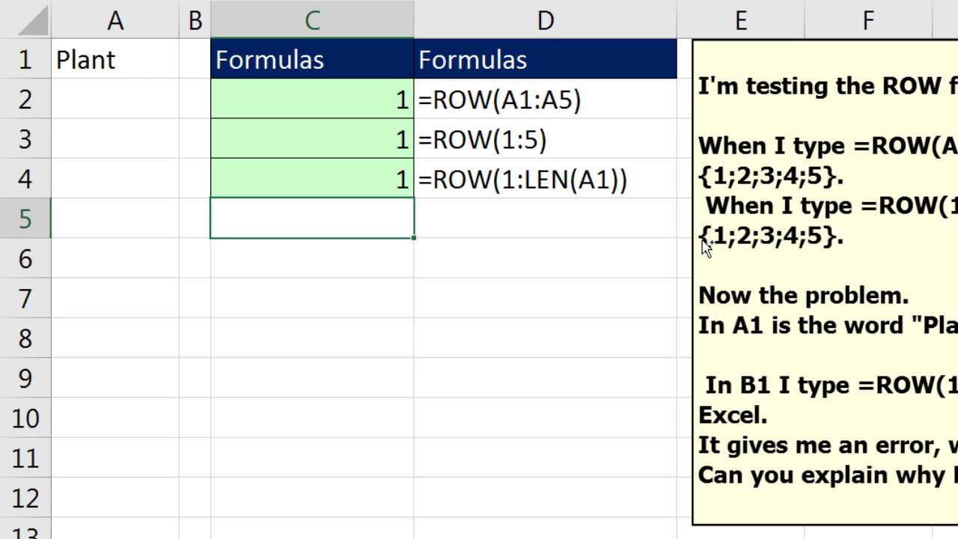
double_click(325, 180)
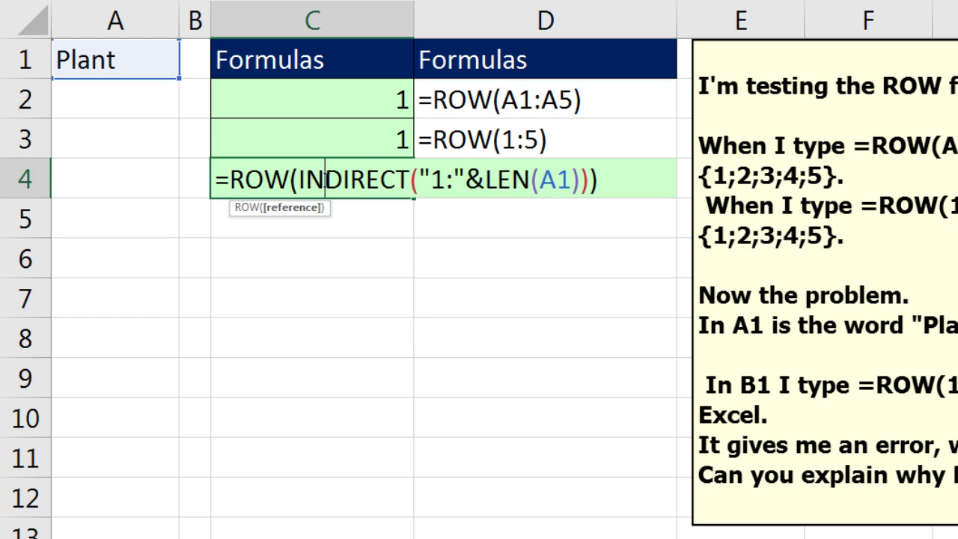
key("Return")
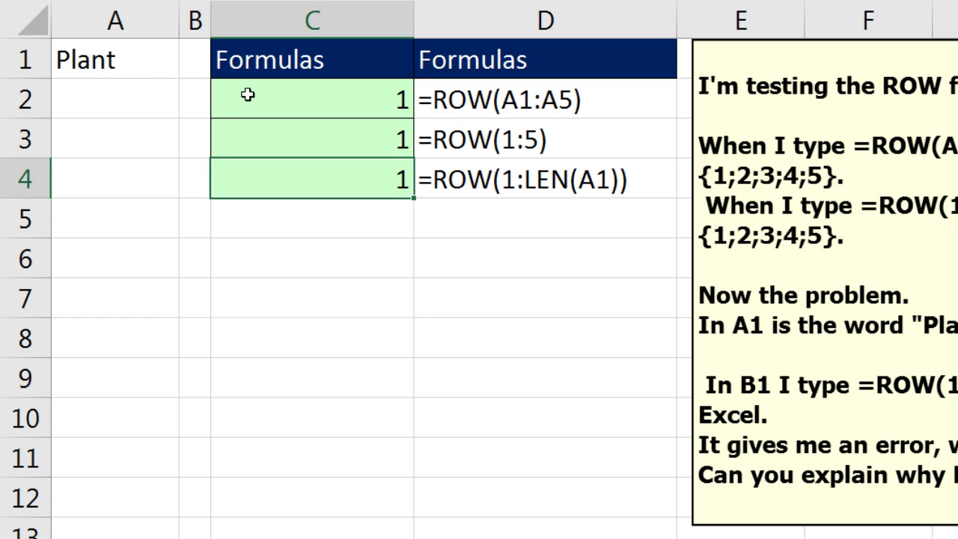
Step: Replace the text in cell A1 with Rad
double_click(164, 66)
key("Escape")
type("Rad")
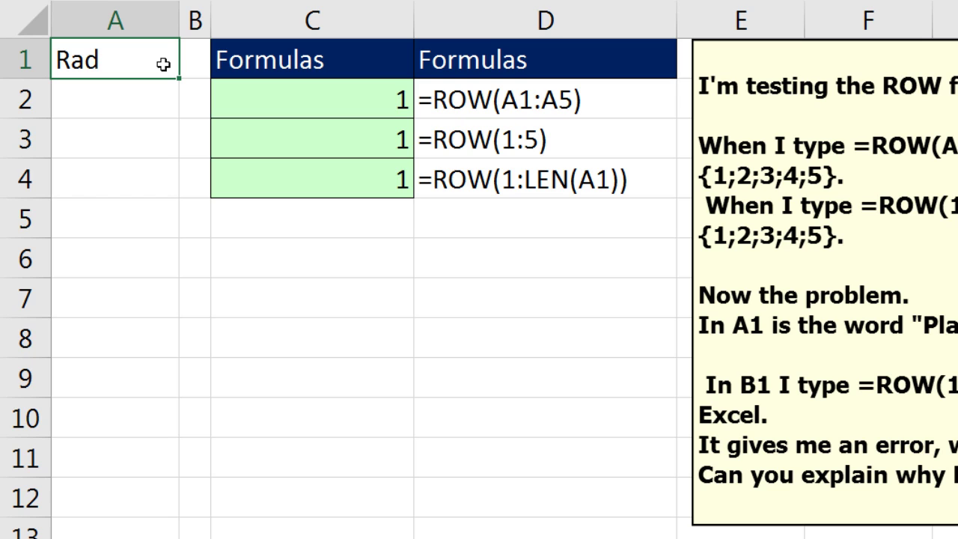
Step: Evaluate the complete INDIRECT-based formula in cell C4 for the new A1 text, restore the expression, and leave the cell
key("F2")
double_click(393, 187)
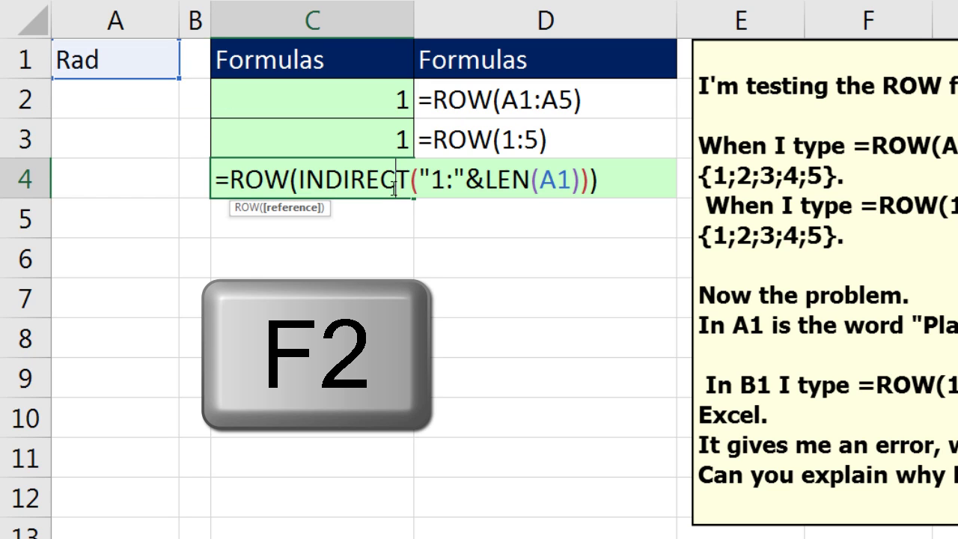
key("F9")
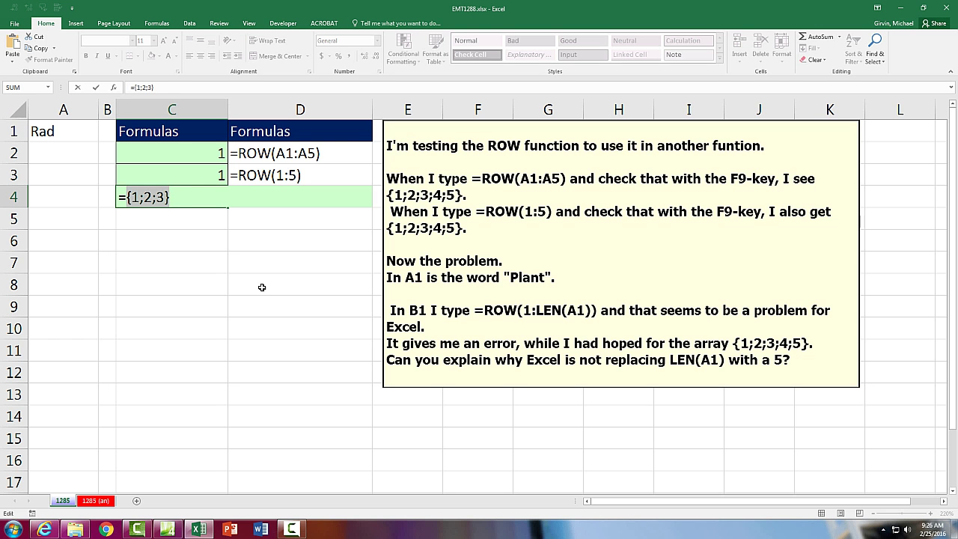
key("ctrl+z")
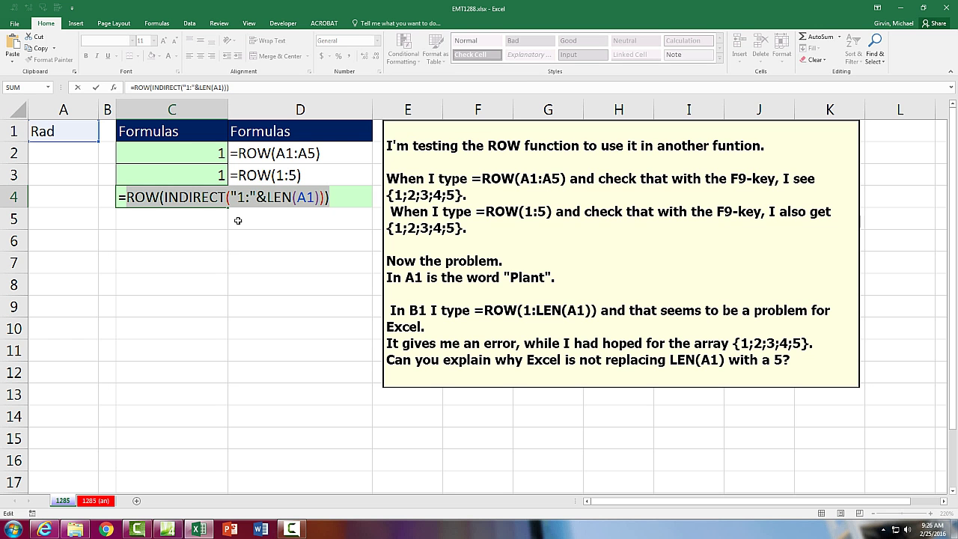
key("Escape")
Step: Fill cells C4:D4 down into row 5, and clear the contents of cell C5
left_click_drag(204, 196, 272, 197)
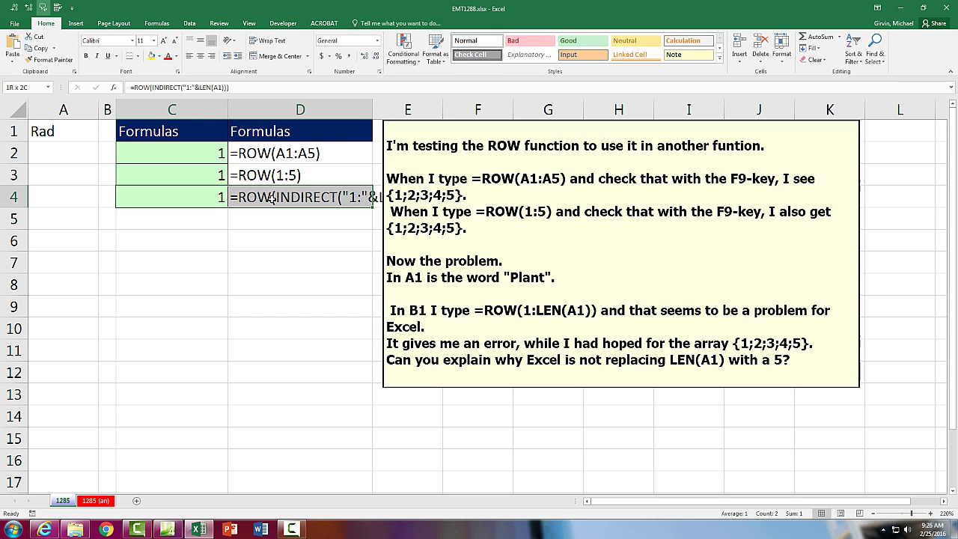
left_click_drag(372, 206, 371, 226)
left_click(204, 218)
key("Delete")
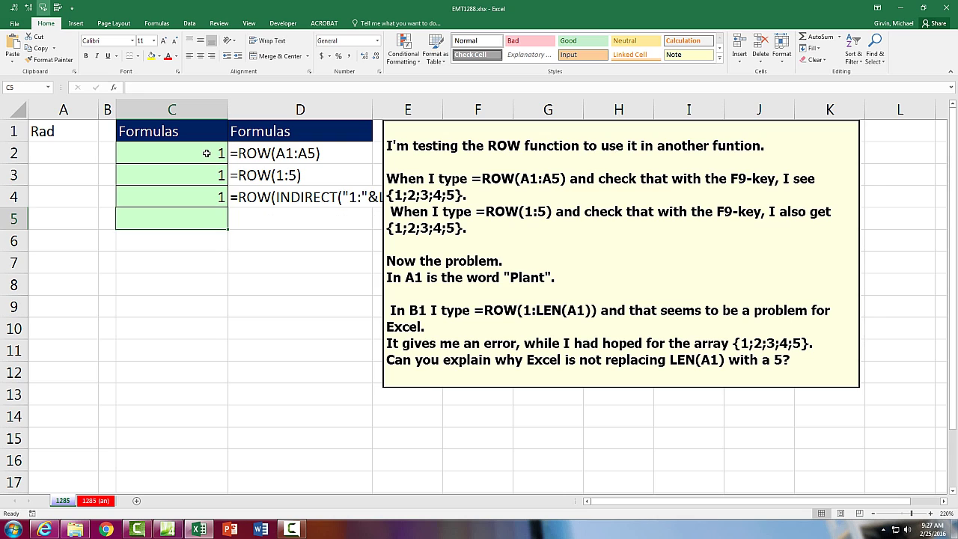
Step: Evaluate the ROW(A1:A5) formula in cell C2 and restore it, then check the formula in cell C3 without changing it
double_click(207, 153)
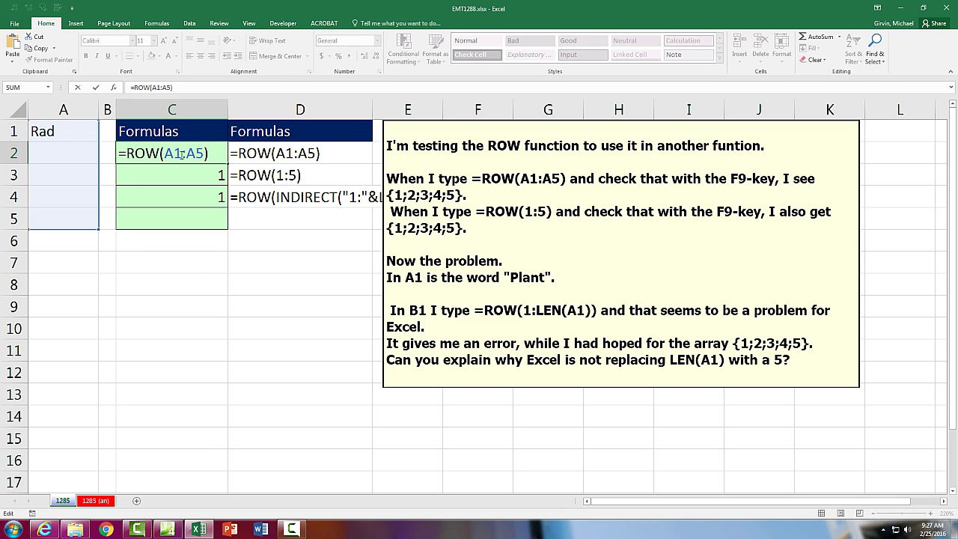
left_click_drag(209, 153, 88, 154)
key("F9")
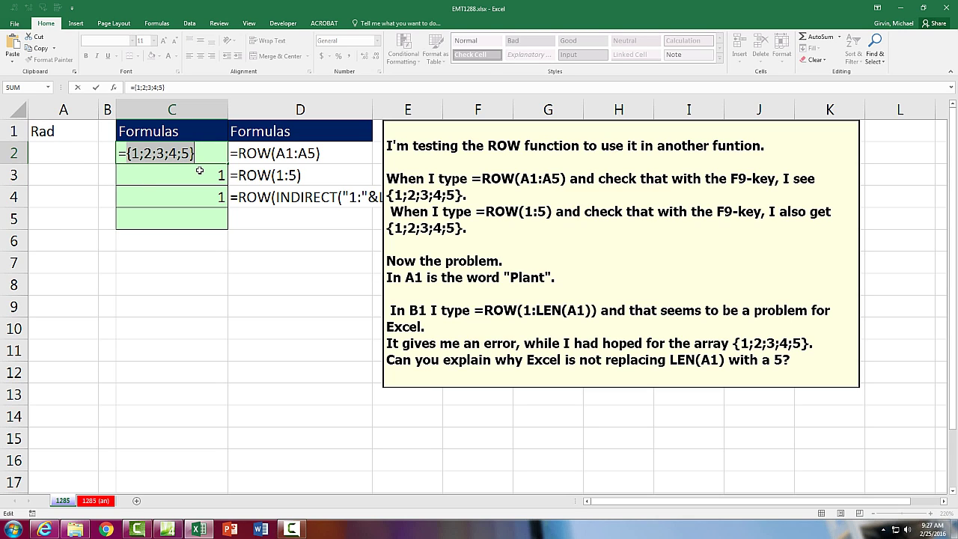
key("ctrl+z")
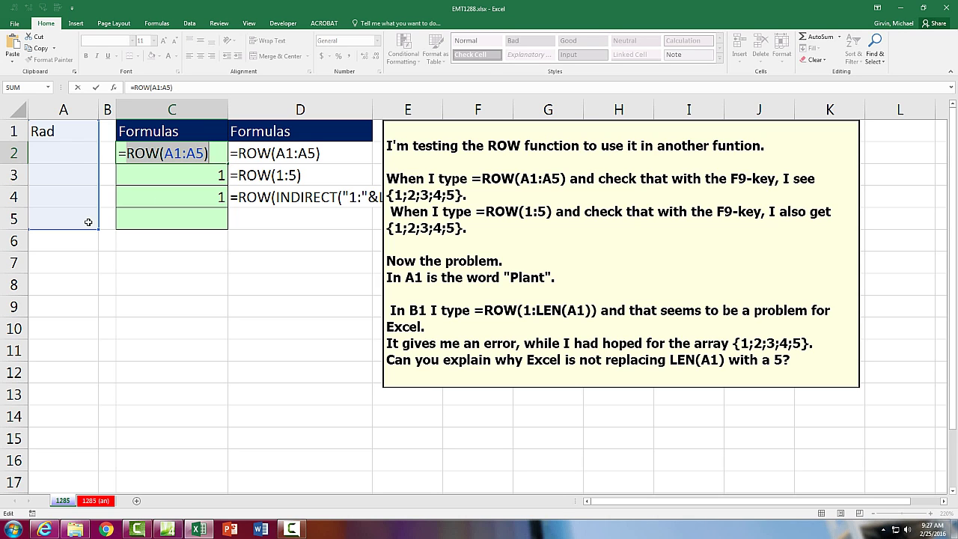
key("Escape")
double_click(205, 178)
key("Escape")
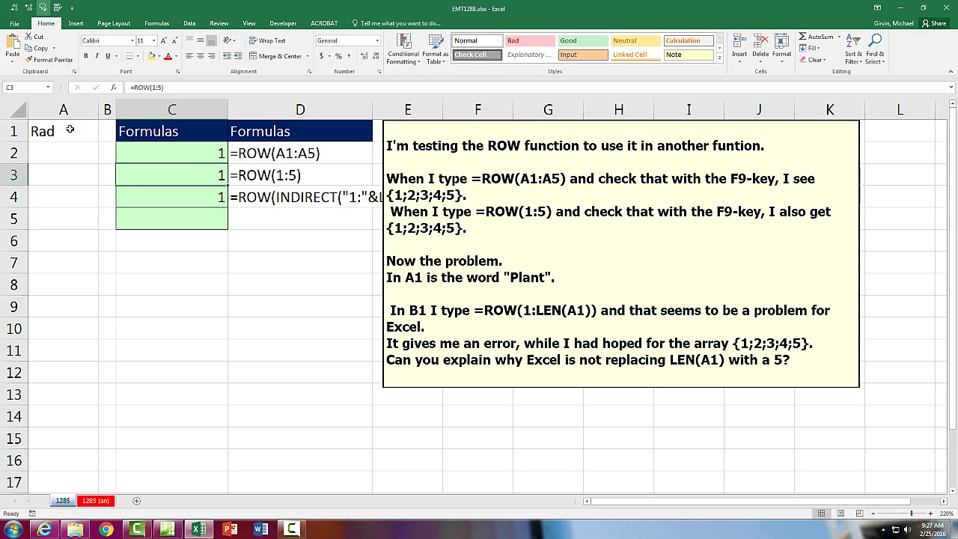
Step: Insert a new row above row 1 to test how the ROW formulas react
left_click(54, 131)
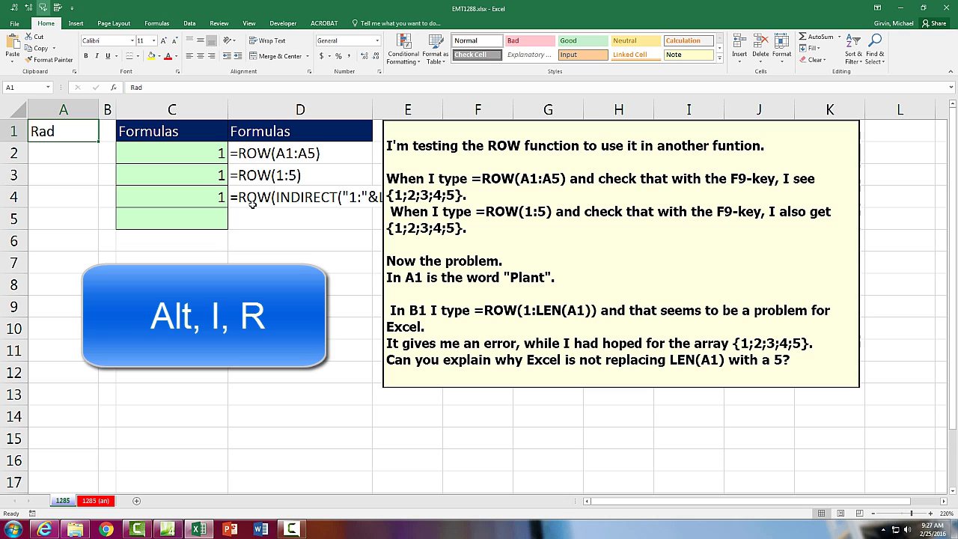
key("alt")
key("i")
key("r")
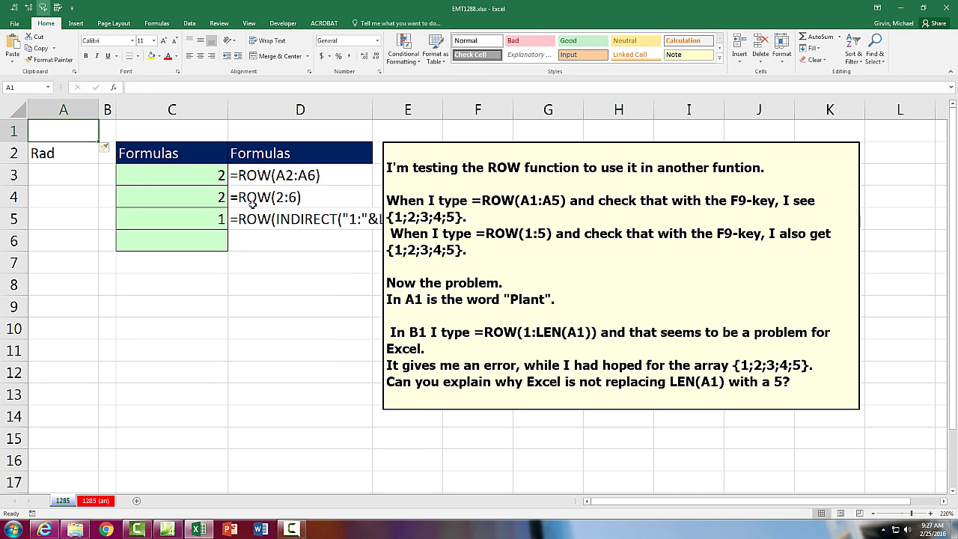
Step: Evaluate the shifted ROW(A2:A6) formula in cell C3, and cancel the edit
double_click(208, 178)
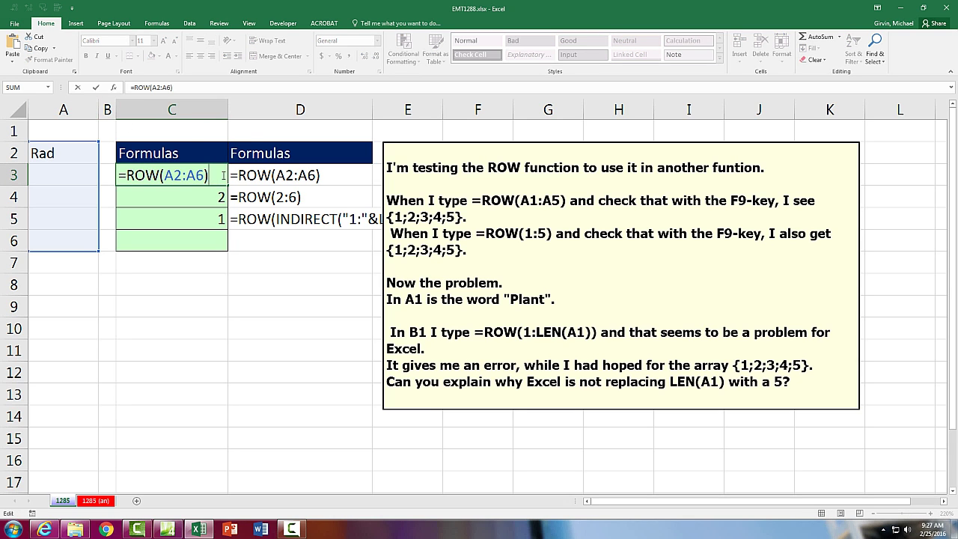
key("shift+Left")
key("shift+Left")
key("shift+Home")
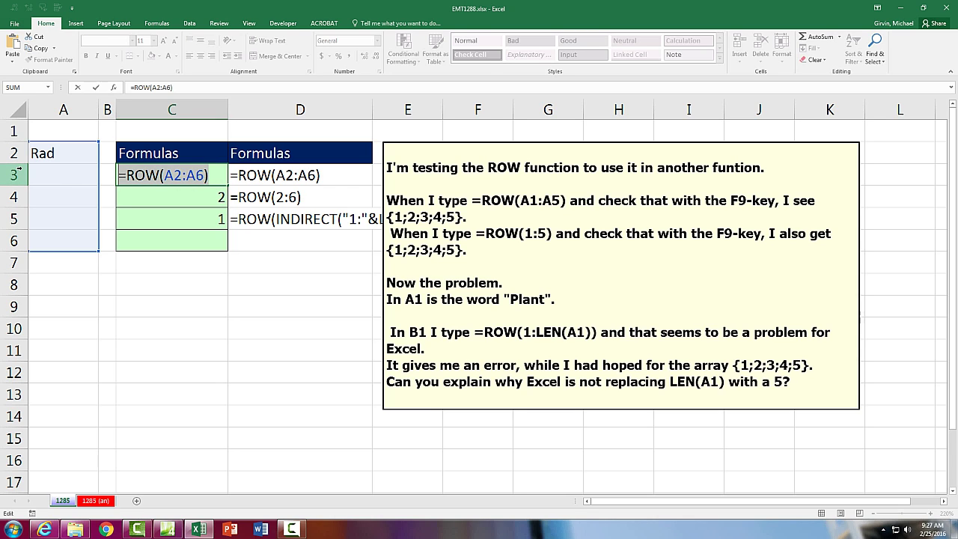
key("F9")
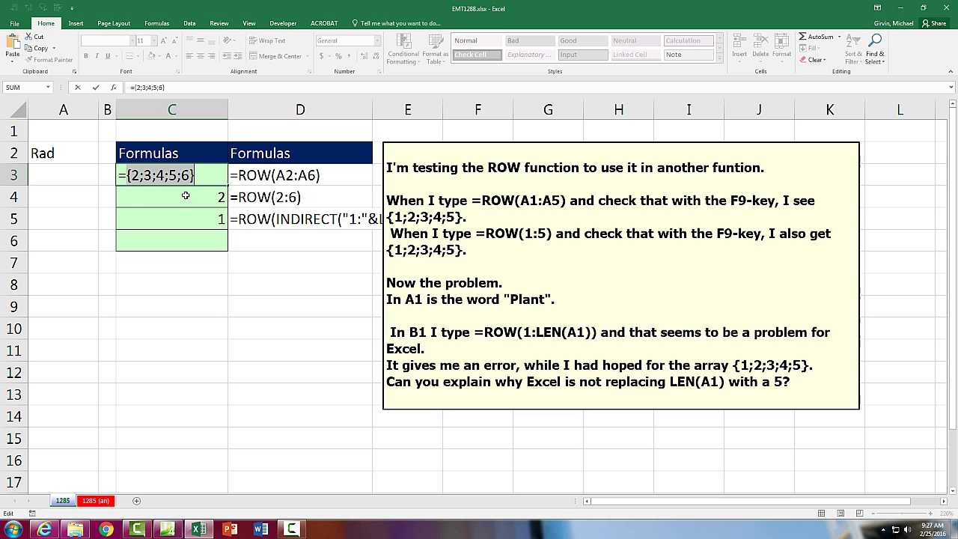
key("Escape")
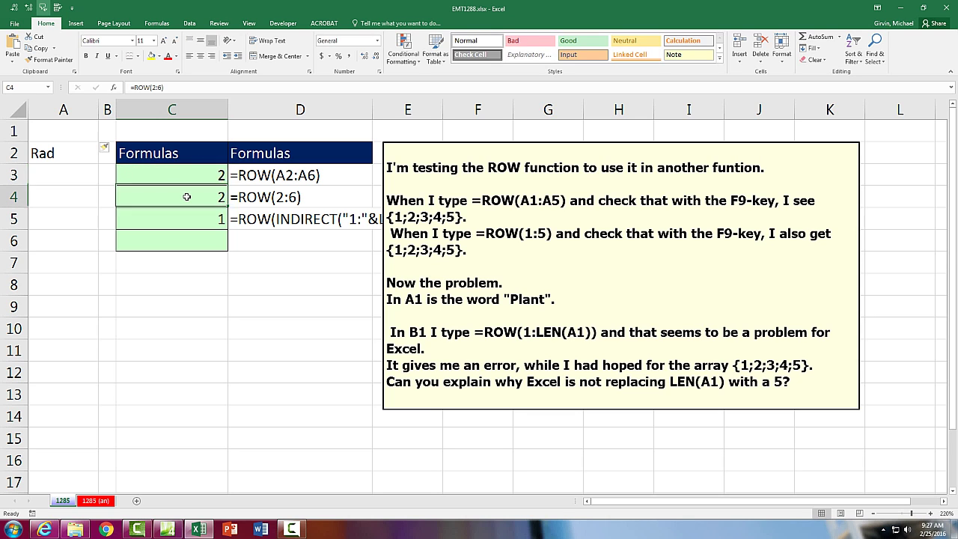
Step: Evaluate the shifted ROW(2:6) formula in cell C4, cancel the edit, and undo the row insertion
double_click(186, 196)
key("F9")
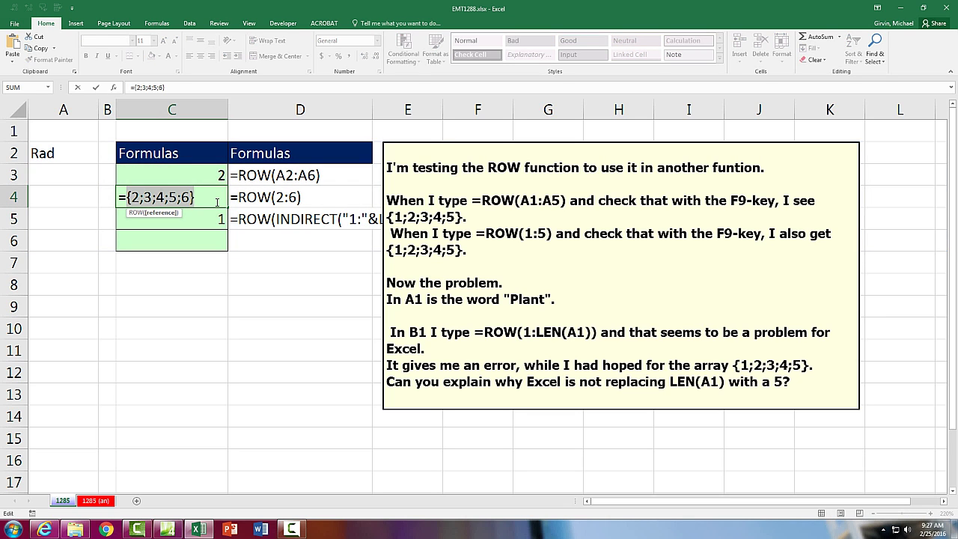
key("Escape")
key("ctrl+z")
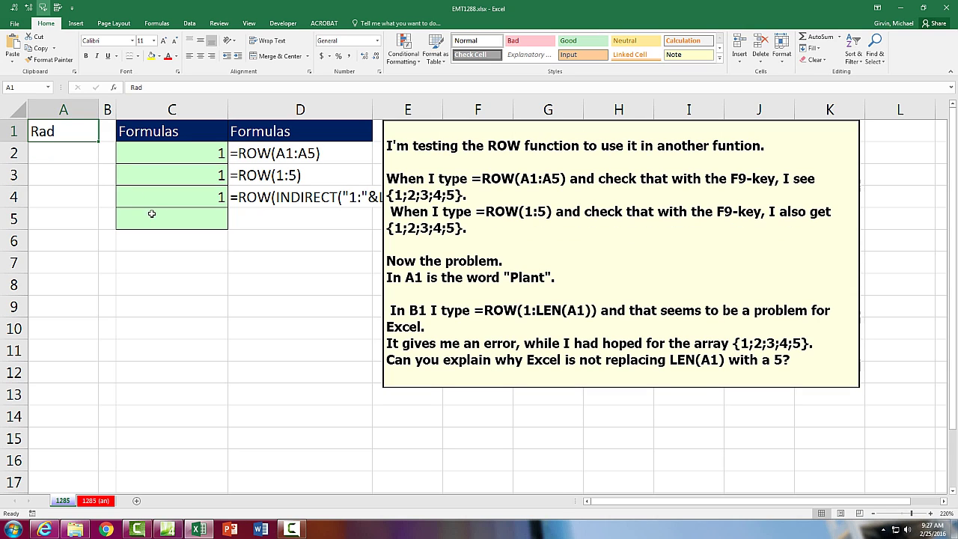
Step: Review the ROW(INDIRECT("1:"&LEN(A1))) formula in cell C4 and its reference to A1, and return to cell C5
left_click(153, 219)
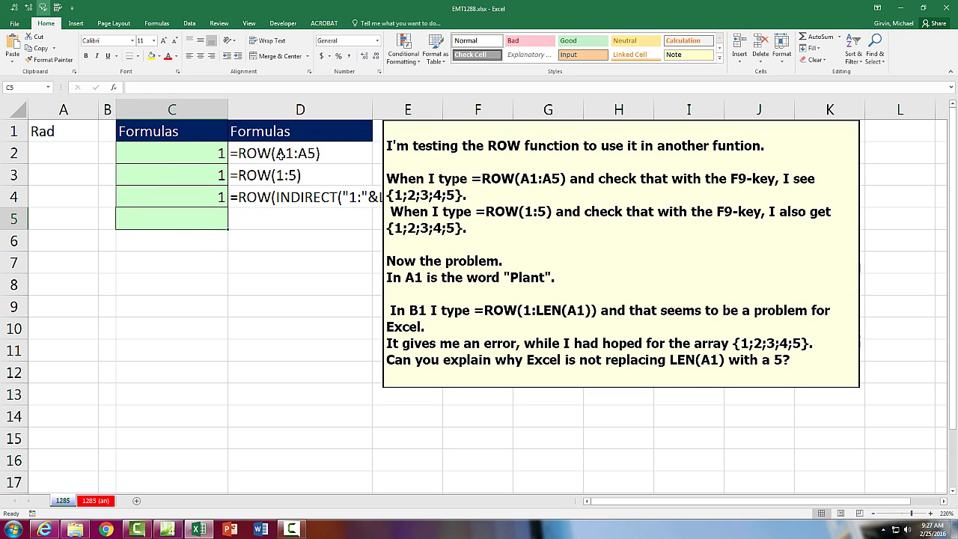
double_click(211, 197)
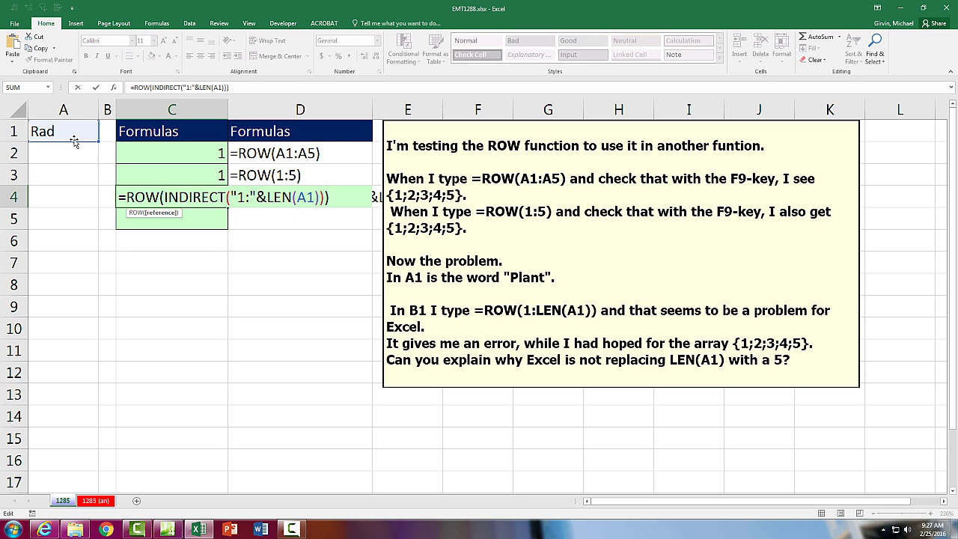
left_click(175, 218)
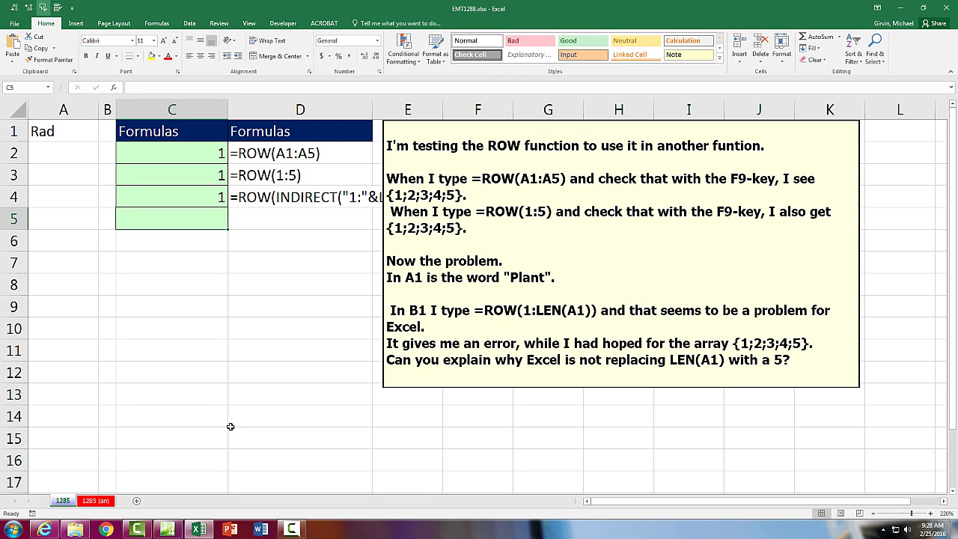
Step: Enter the formula =ROW(A1:A5)-ROW(A1) in cell C5, keeping the cell in edit mode
type("=row")
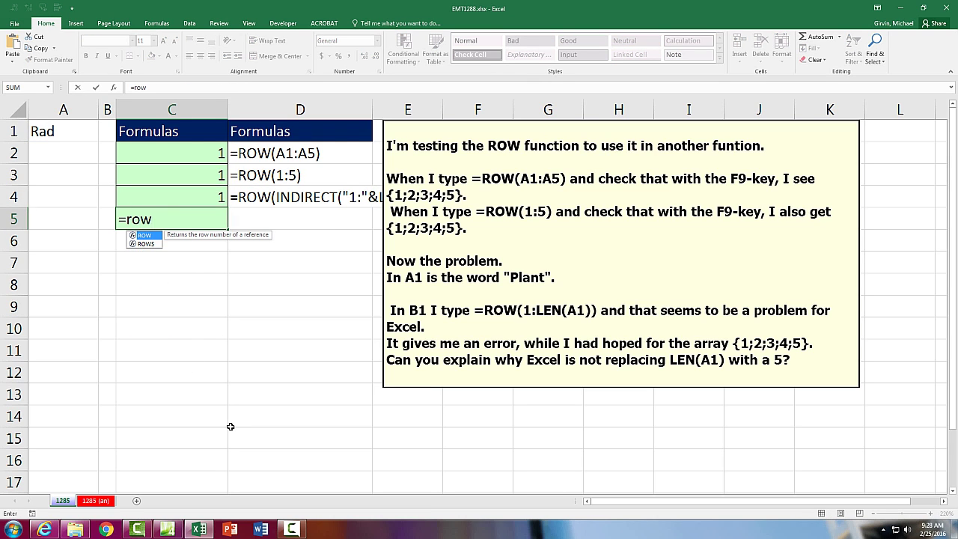
key("Tab")
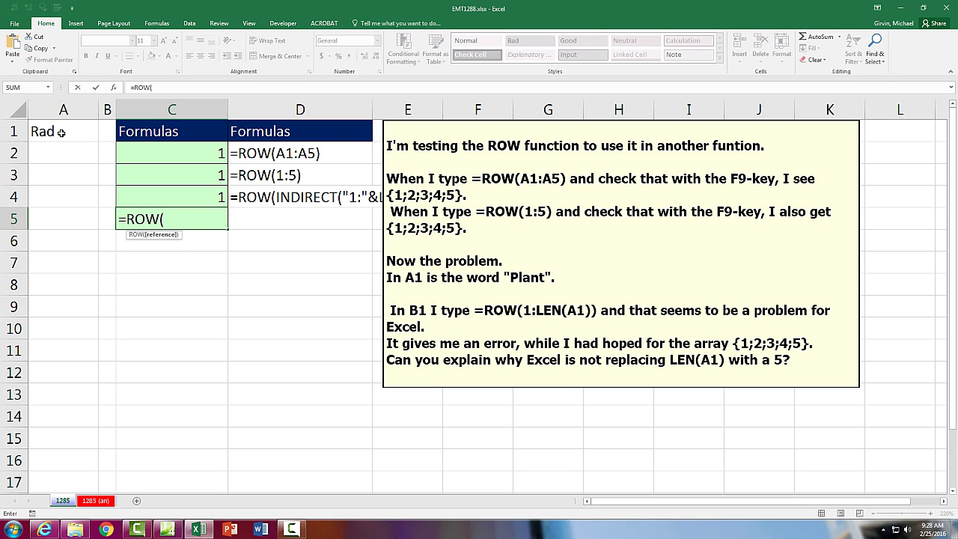
left_click_drag(61, 132, 70, 218)
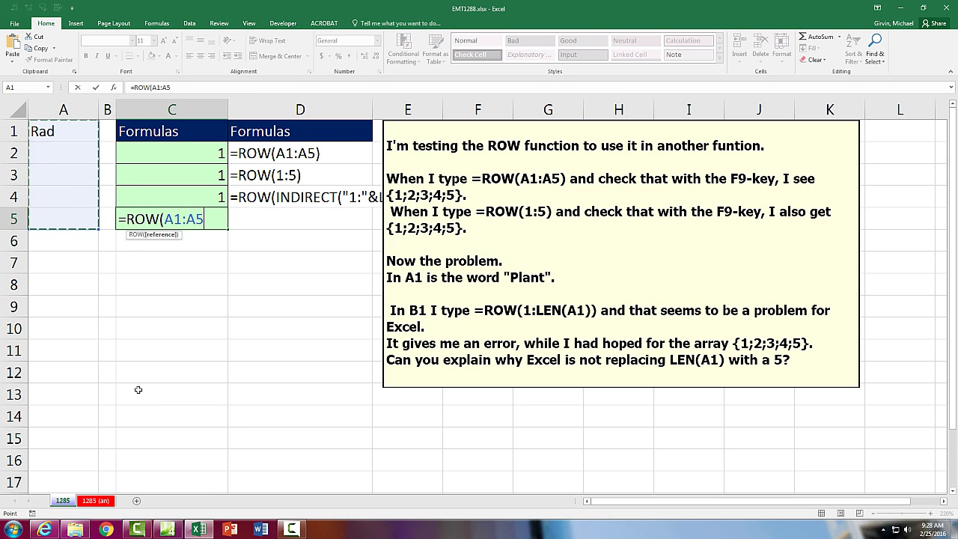
type(")-row")
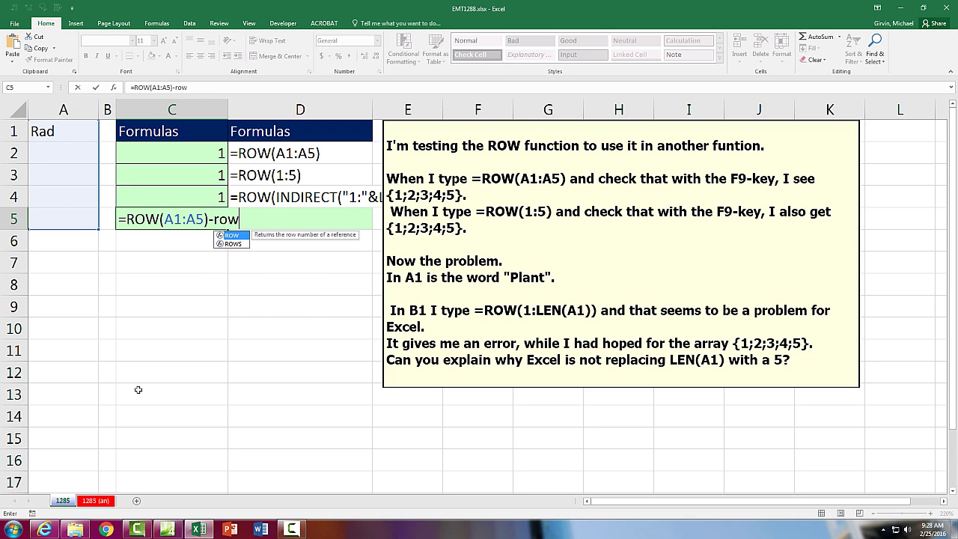
key("Tab")
left_click(65, 132)
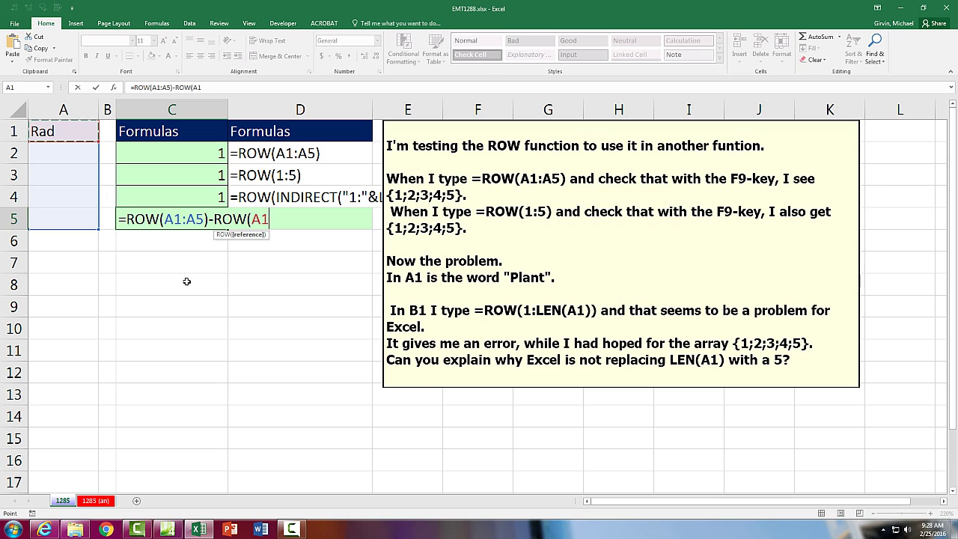
type(")")
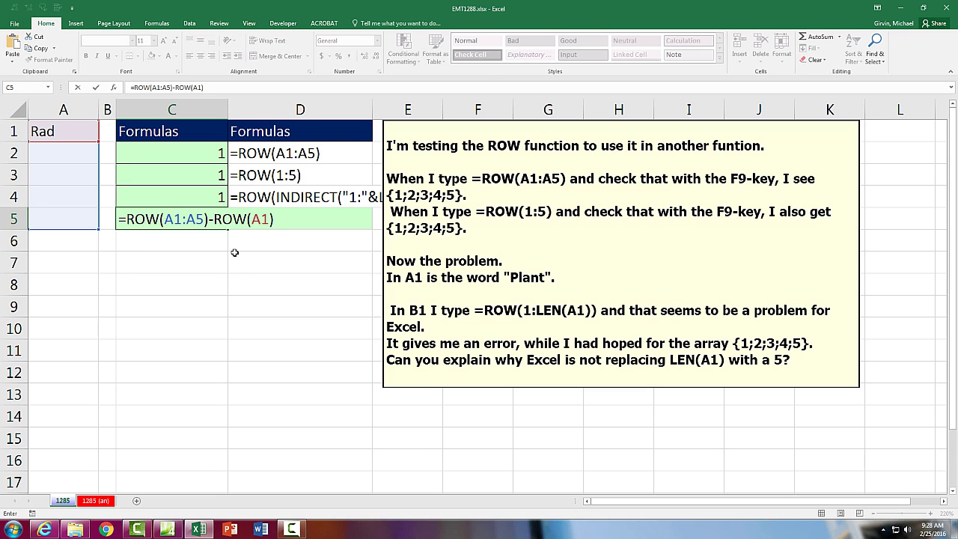
Step: Evaluate the ROW(A1:A5)-ROW(A1) expression inside the C5 formula, and undo the evaluation
left_click_drag(274, 218, 126, 219)
key("F9")
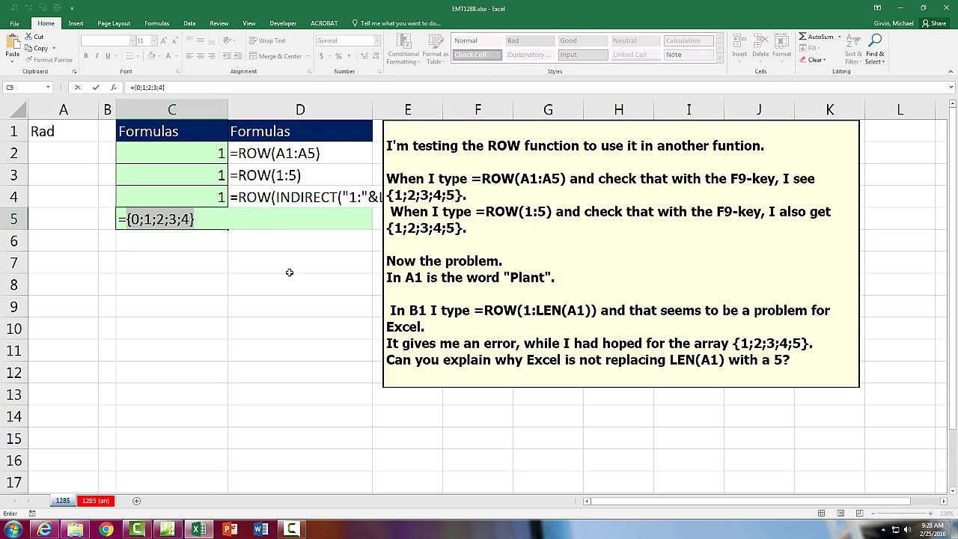
key("ctrl+z")
Step: Add +1 to the end of the C5 formula, preview its array, restore the formula and commit it
left_click(291, 219)
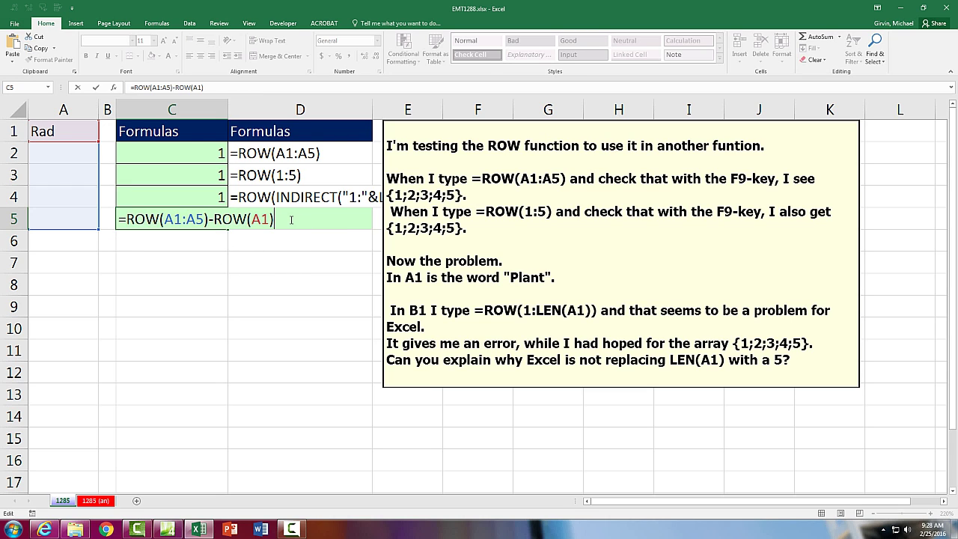
type("+1")
key("F9")
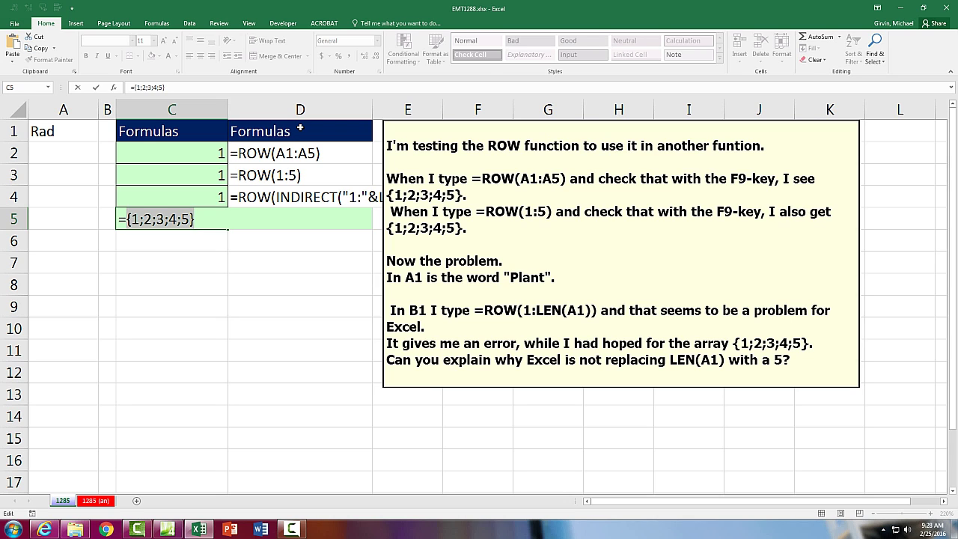
key("ctrl+z")
key("Return")
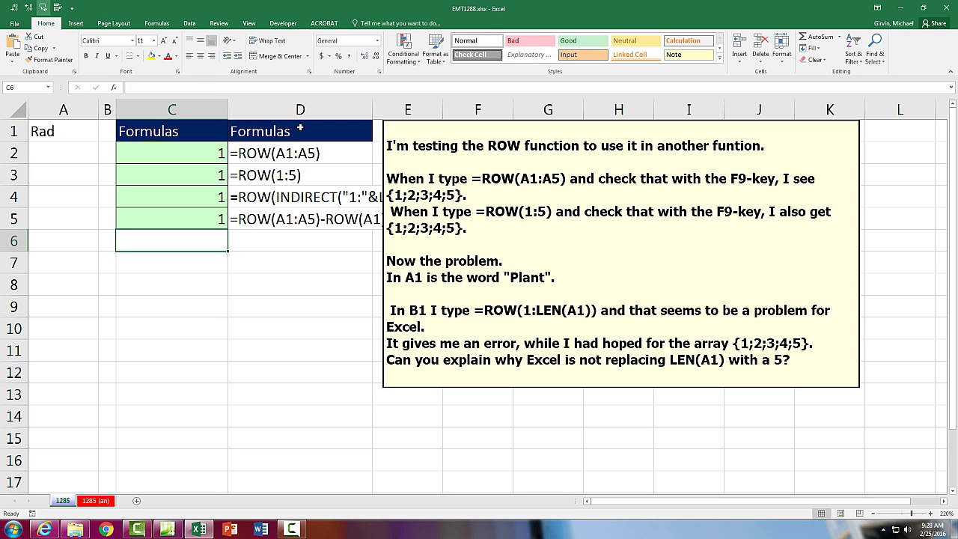
Step: Insert a new row above row 1 to test the ROW-minus-ROW formula
key("ctrl+Home")
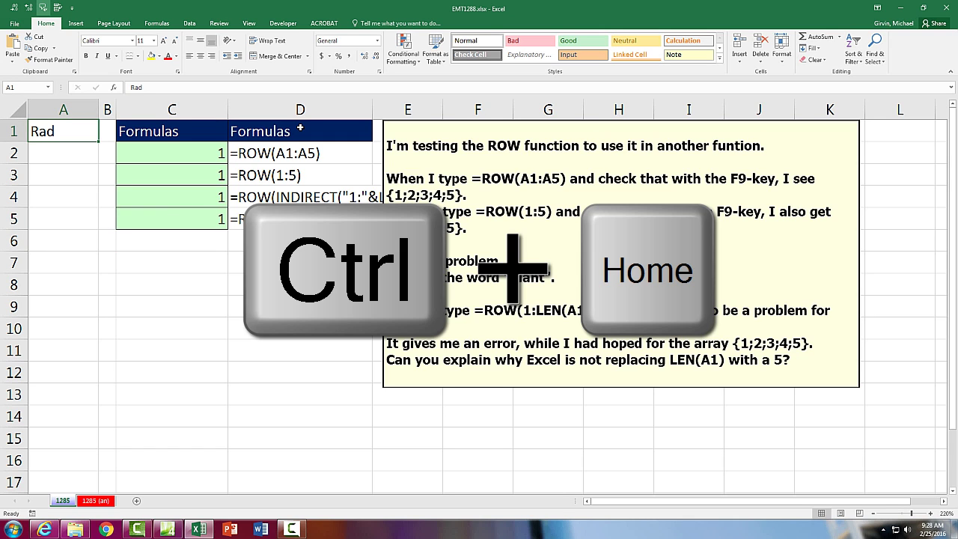
key("alt+i")
key("r")
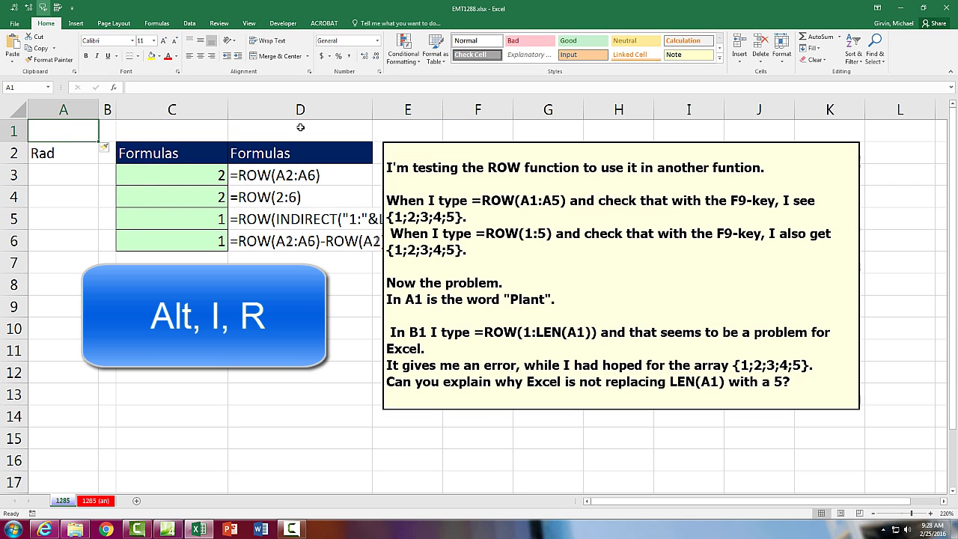
Step: Evaluate the shifted ROW(A2:A6)-ROW(A2)+1 formula in C6, cancel the edit, undo the row insertion and select C4
double_click(208, 241)
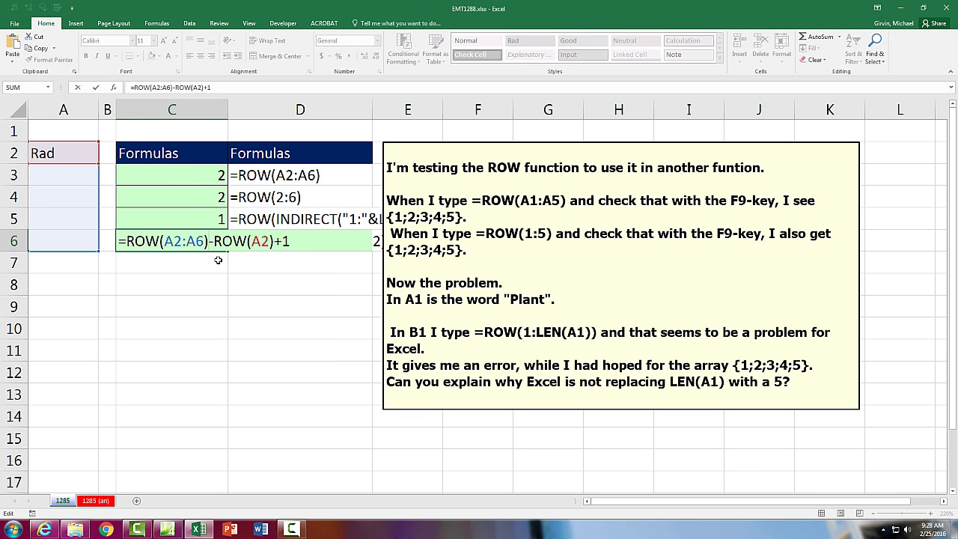
key("F9")
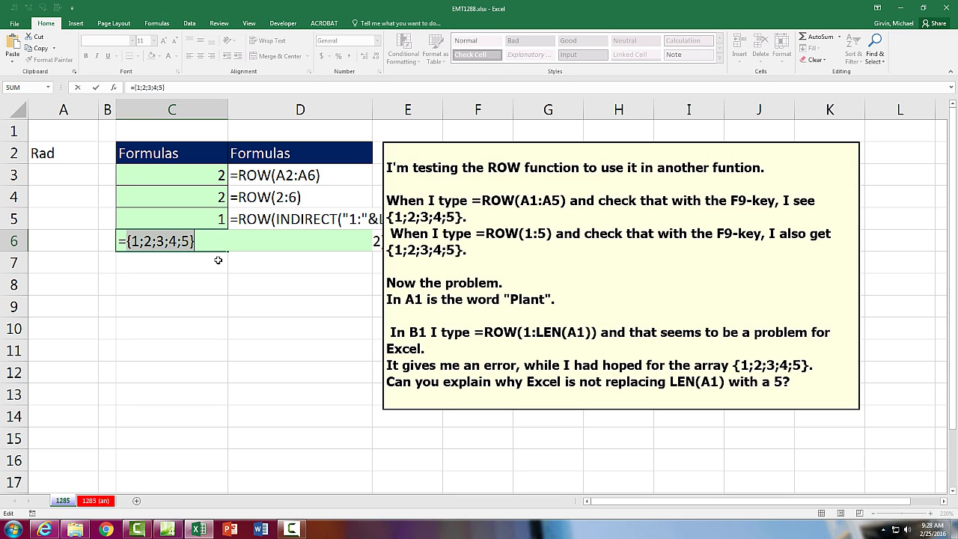
key("Escape")
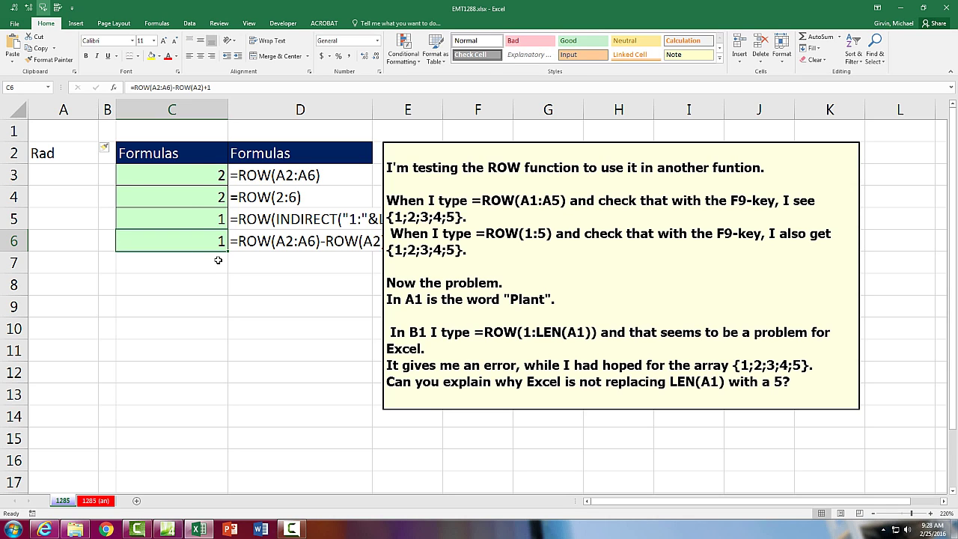
key("ctrl+z")
left_click(215, 196)
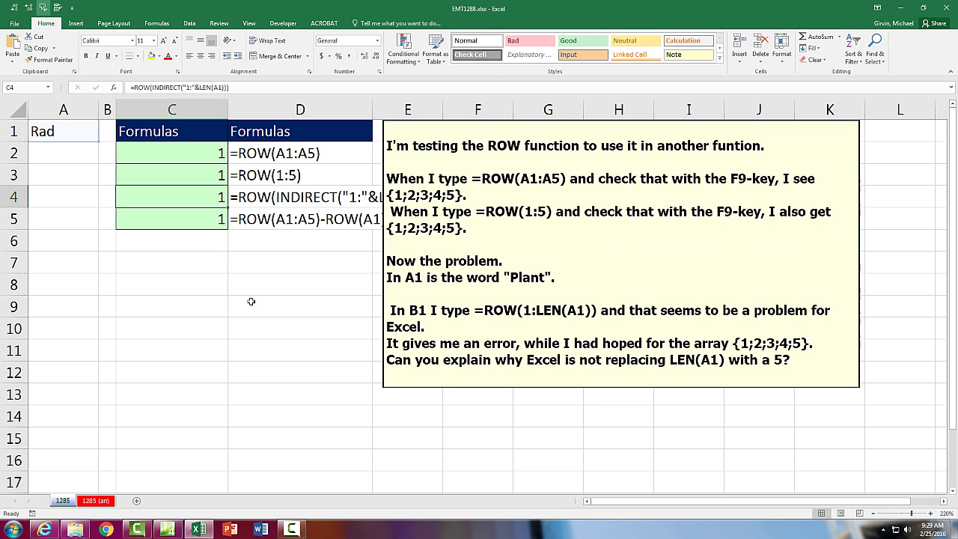